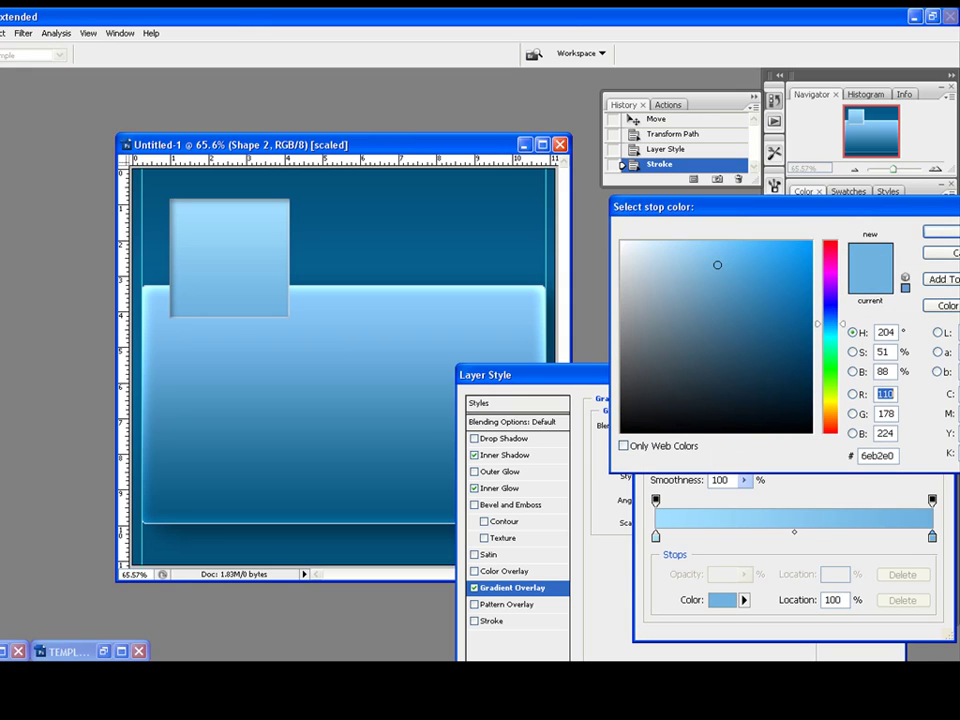
Copy the hex code 6eb2e0 from the end stop of Shape 2's gradient overlay and apply the layer style
{"action": "double_click", "coordinate": [877, 455]}
{"action": "right_click", "coordinate": [870, 456]}
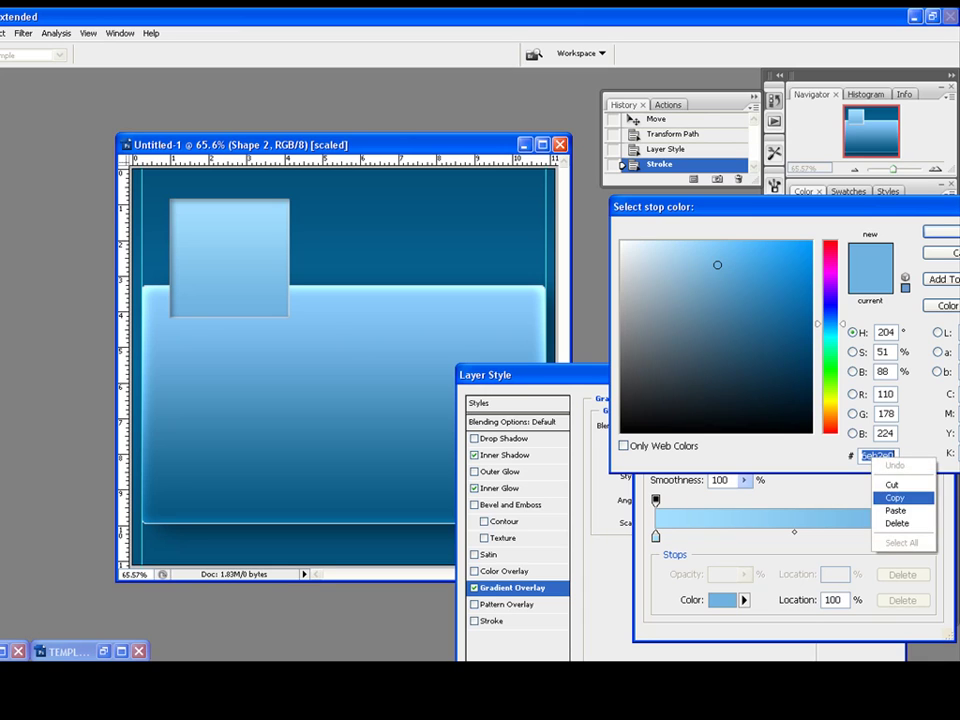
{"action": "left_click", "coordinate": [890, 495]}
{"action": "left_click", "coordinate": [943, 232]}
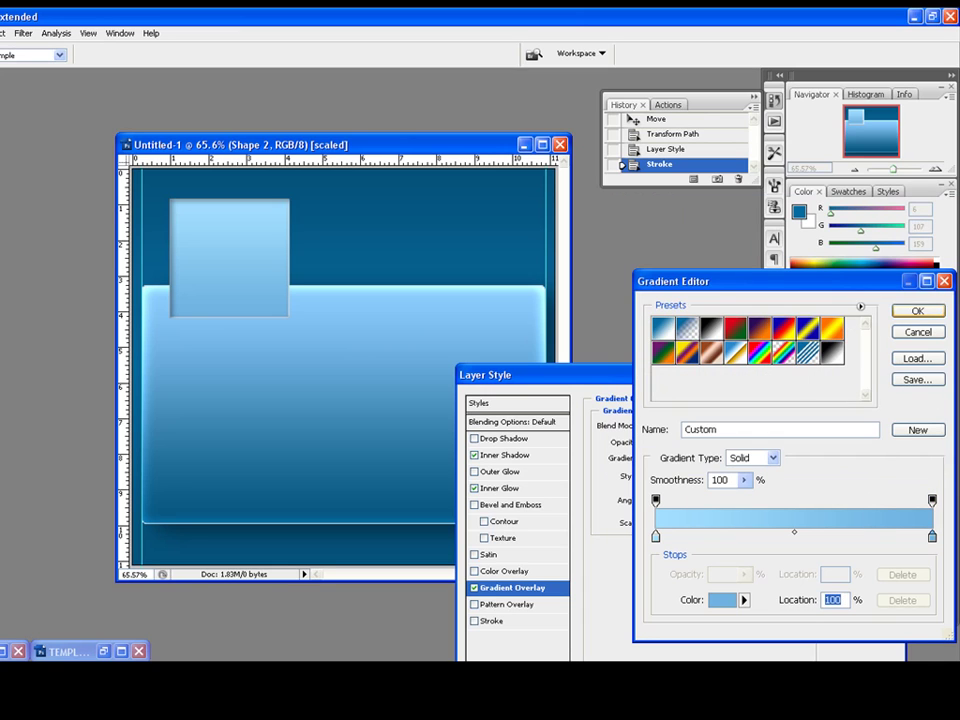
{"action": "left_click", "coordinate": [917, 311]}
{"action": "key", "text": "Return"}
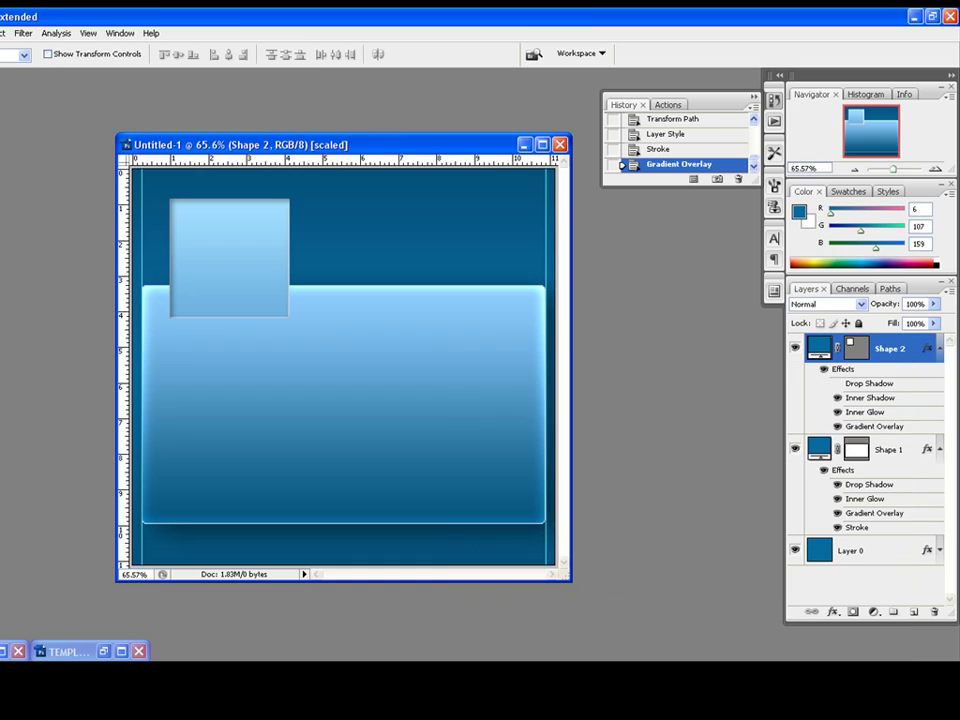
Set the 100% stop of Shape 1's gradient overlay to the copied colour 6eb2e0 and apply the layer style
{"action": "double_click", "coordinate": [925, 449]}
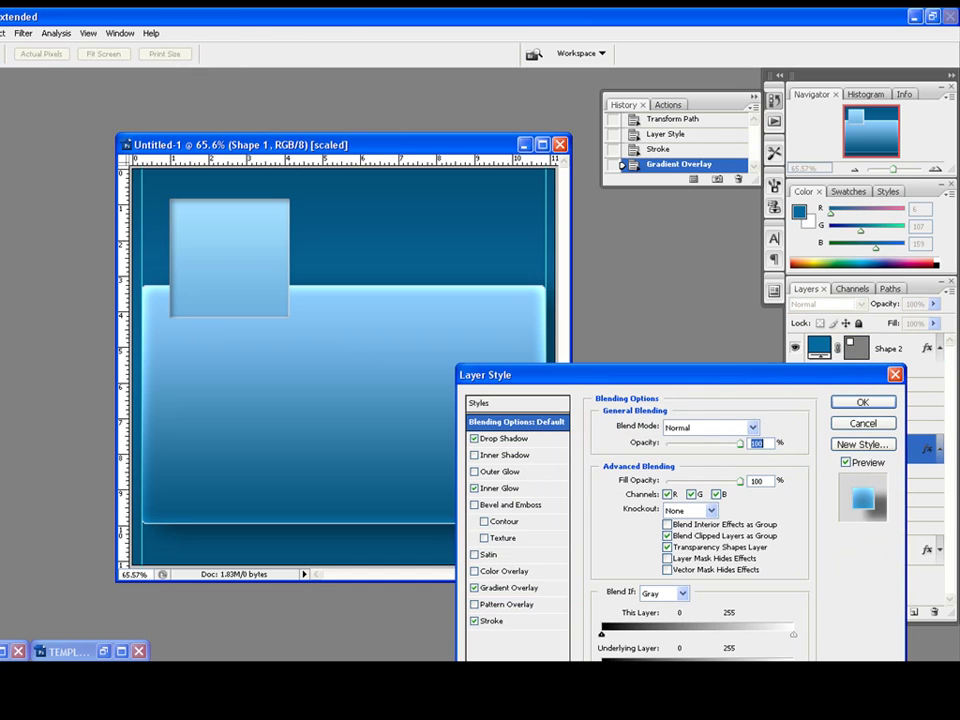
{"action": "left_click", "coordinate": [512, 588]}
{"action": "left_click", "coordinate": [686, 458]}
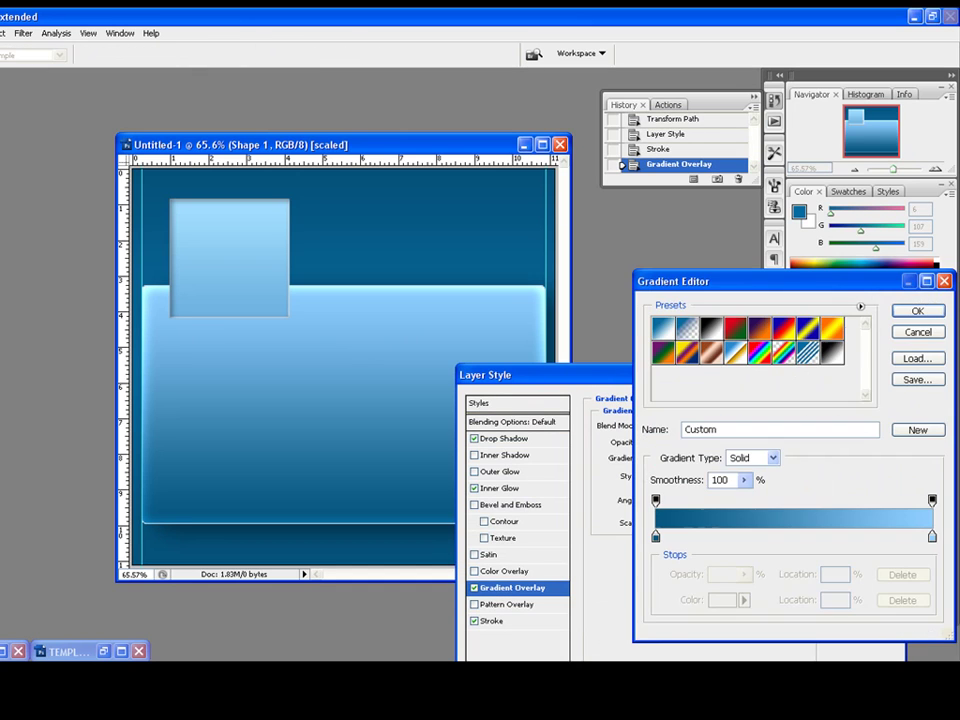
{"action": "left_click", "coordinate": [932, 538]}
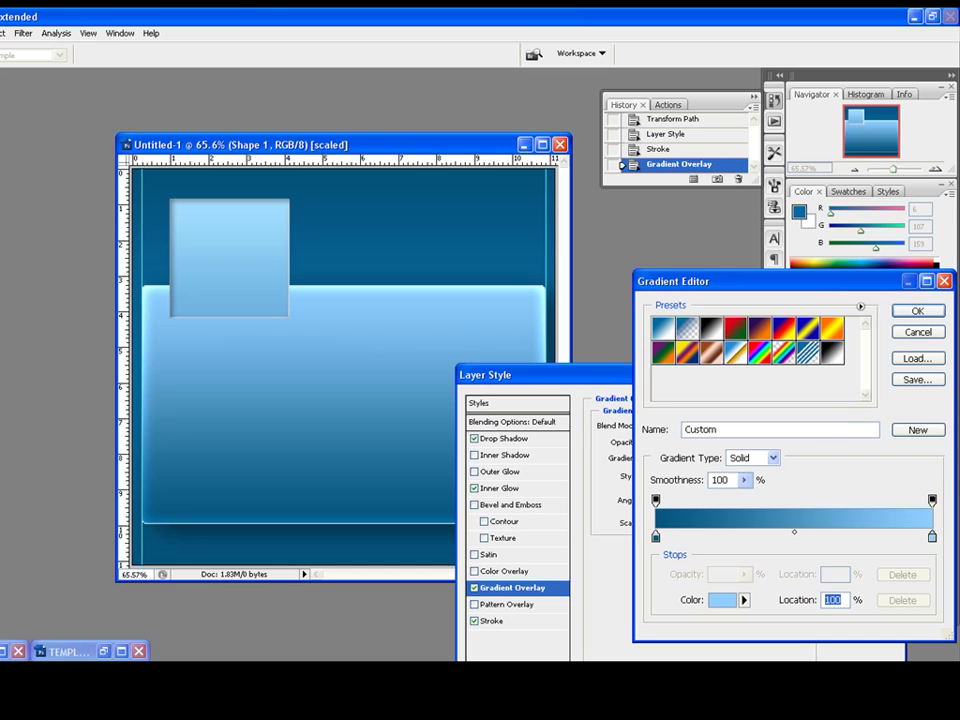
{"action": "double_click", "coordinate": [932, 538]}
{"action": "left_click", "coordinate": [874, 455]}
{"action": "right_click", "coordinate": [868, 459]}
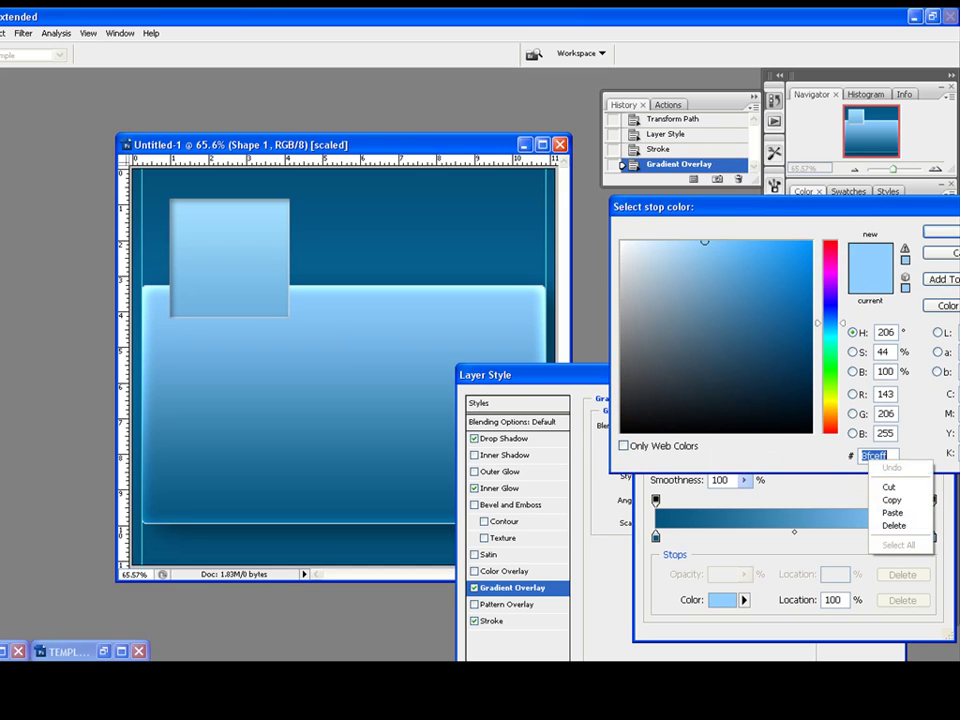
{"action": "left_click", "coordinate": [890, 513]}
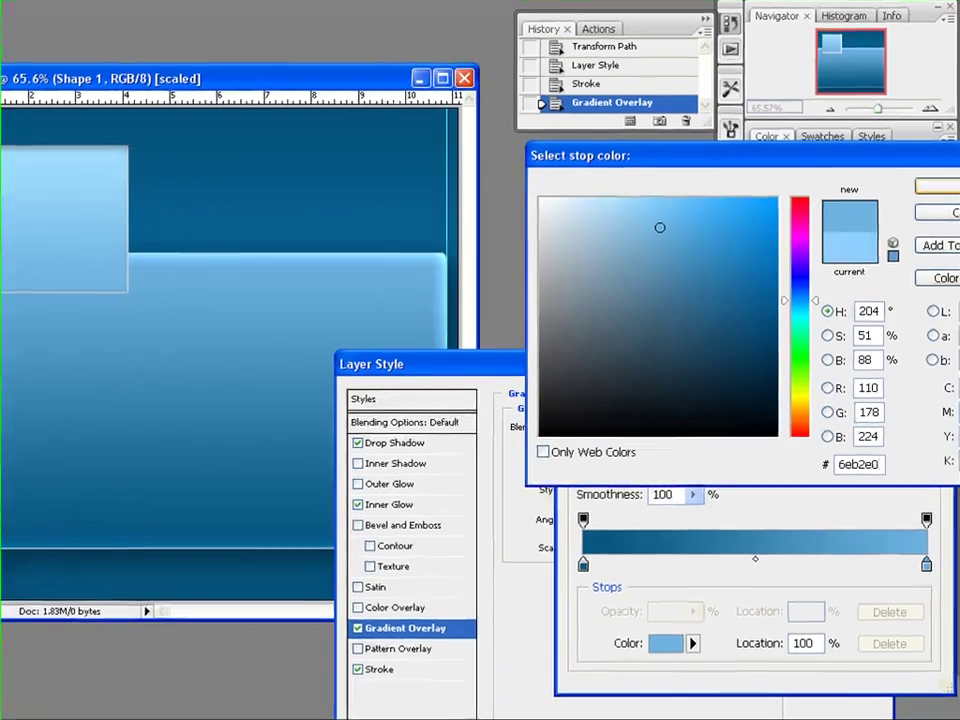
{"action": "left_click", "coordinate": [946, 231]}
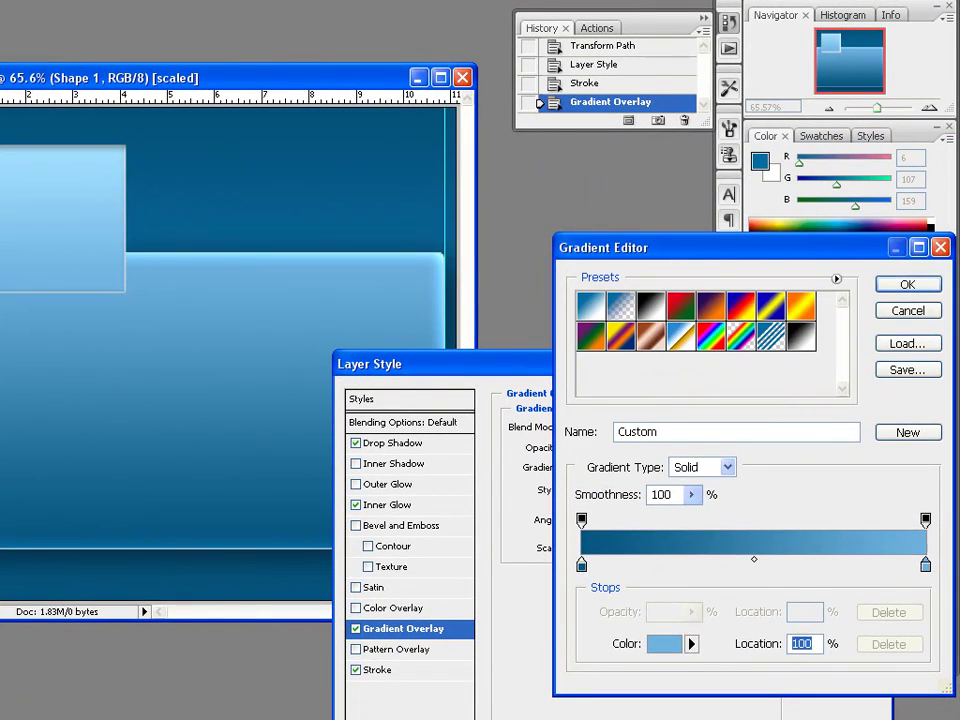
{"action": "key", "text": "Return"}
{"action": "left_click", "coordinate": [839, 398]}
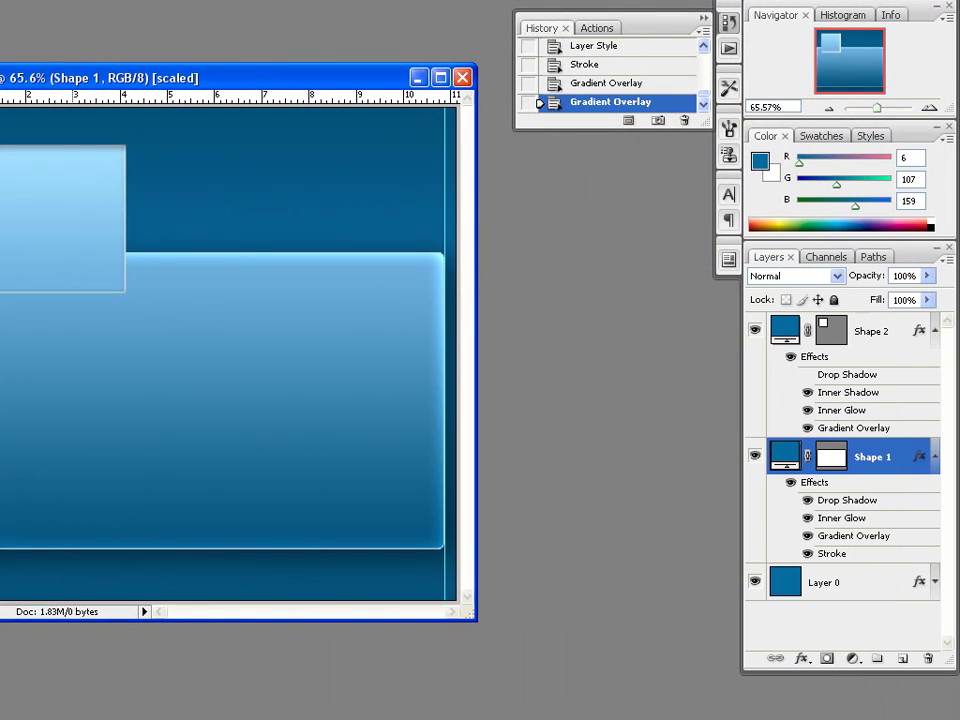
Select the Shape 2 square and enlarge it proportionally to about 112.3% with Free Transform, extending it toward its upper-right corner
{"action": "scroll", "coordinate": [180, 325], "scroll_direction": "down", "scroll_amount": 3}
{"action": "scroll", "coordinate": [180, 325], "scroll_direction": "up", "scroll_amount": 5}
{"action": "left_click_drag", "start_coordinate": [180, 325], "coordinate": [219, 354]}
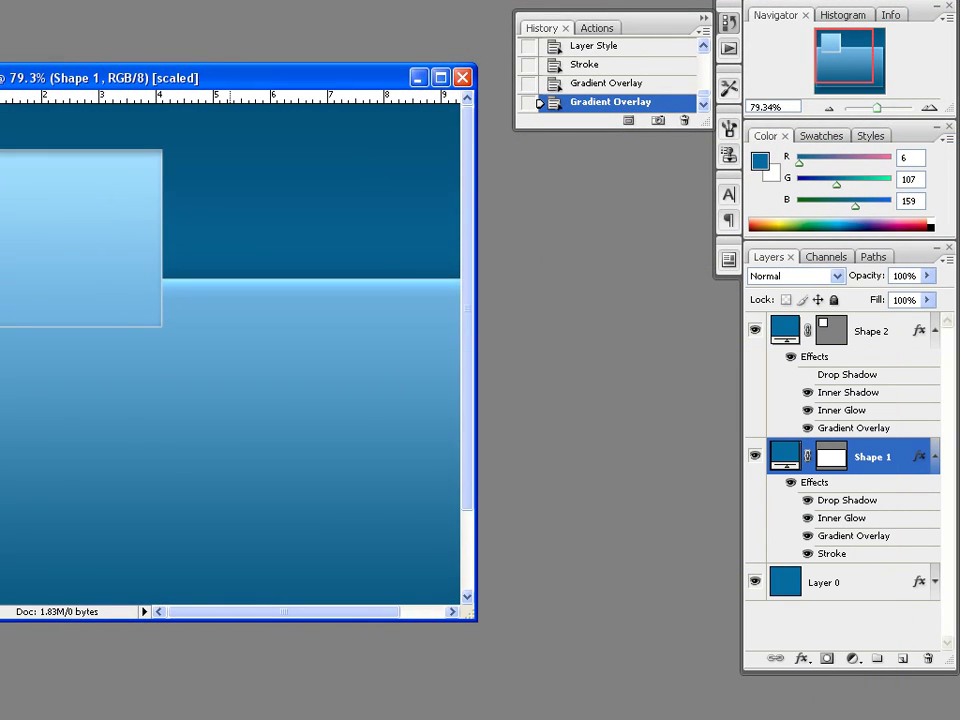
{"action": "key", "text": "ctrl+t"}
{"action": "scroll", "coordinate": [219, 354], "scroll_direction": "down", "scroll_amount": 3}
{"action": "key", "text": "Escape"}
{"action": "right_click", "coordinate": [448, 286]}
{"action": "left_click", "coordinate": [482, 296]}
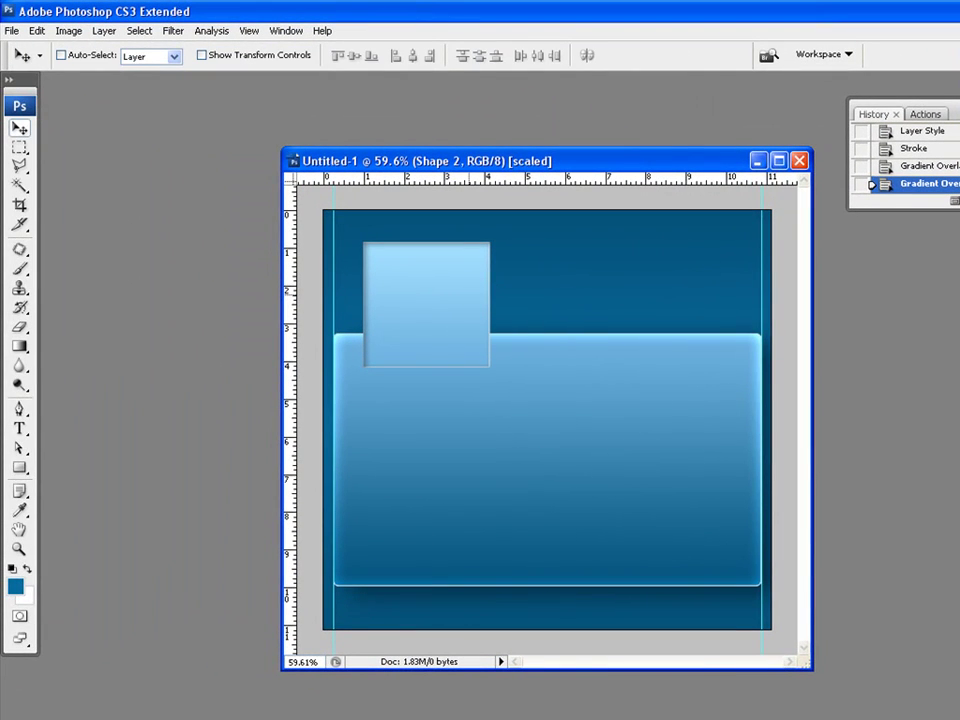
{"action": "key", "text": "ctrl+t"}
{"action": "left_click_drag", "start_coordinate": [490, 242], "coordinate": [505, 227]}
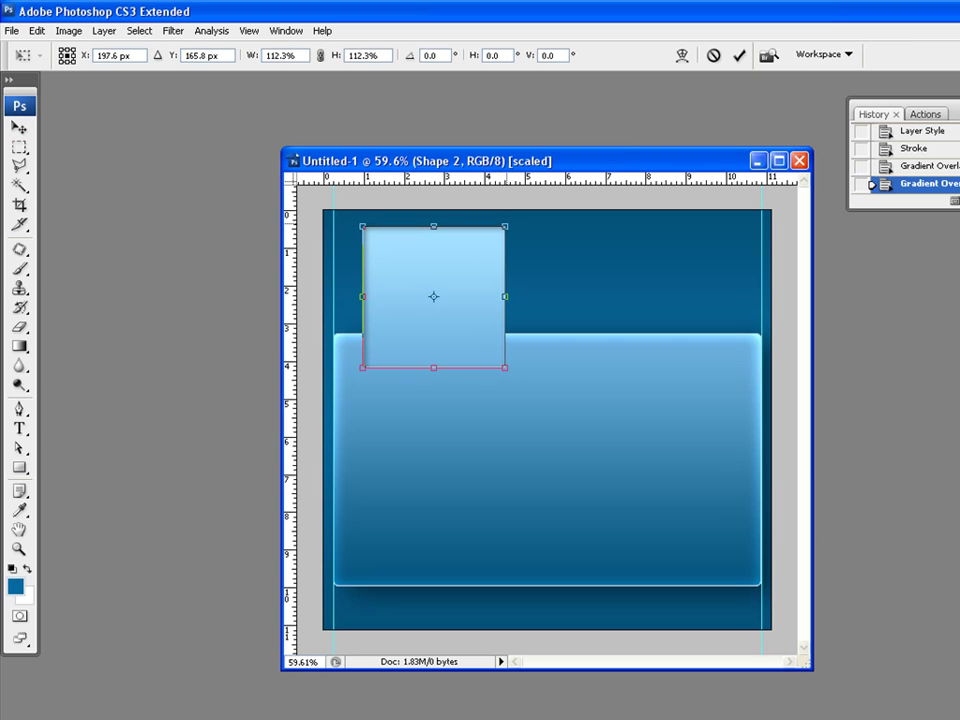
{"action": "key", "text": "Return"}
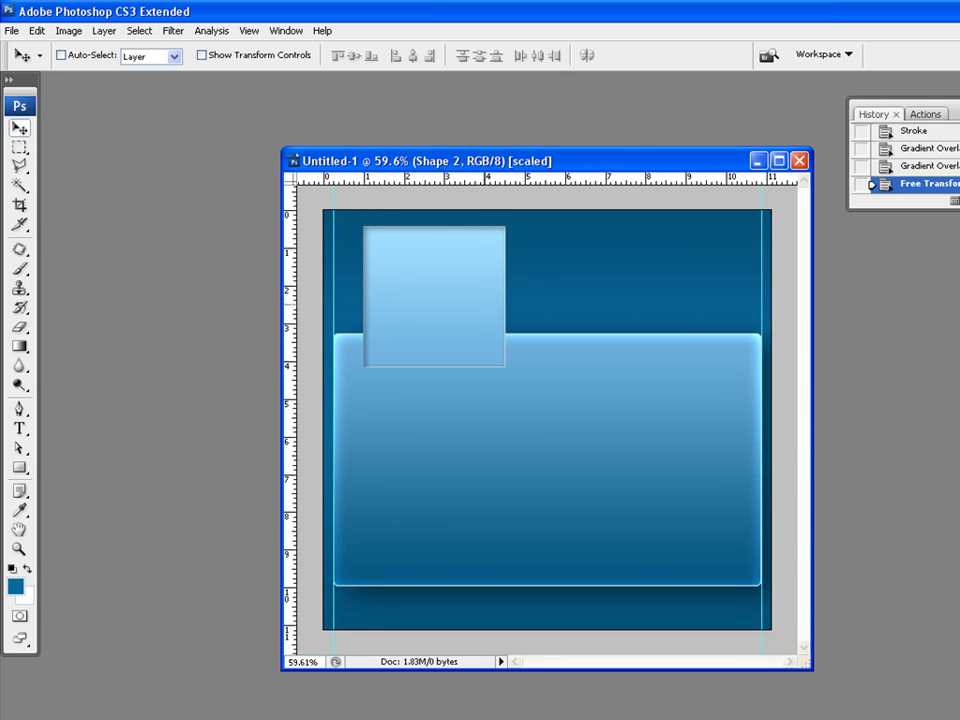
Create a paragraph text box covering the small light-blue square
{"action": "scroll", "coordinate": [485, 304], "scroll_direction": "down", "scroll_amount": 1}
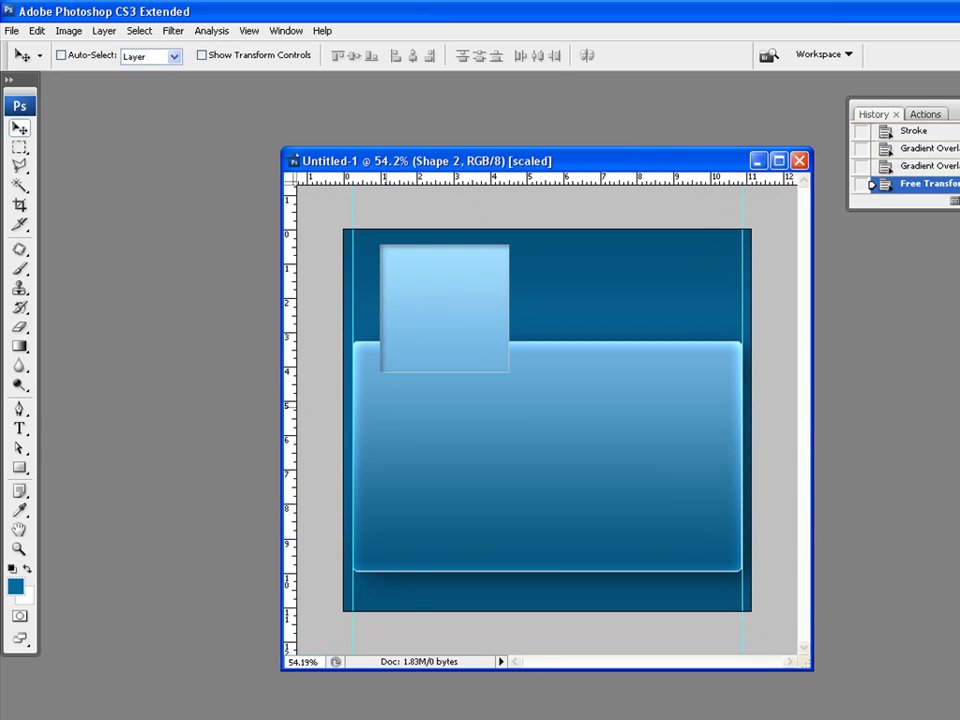
{"action": "key", "text": "t"}
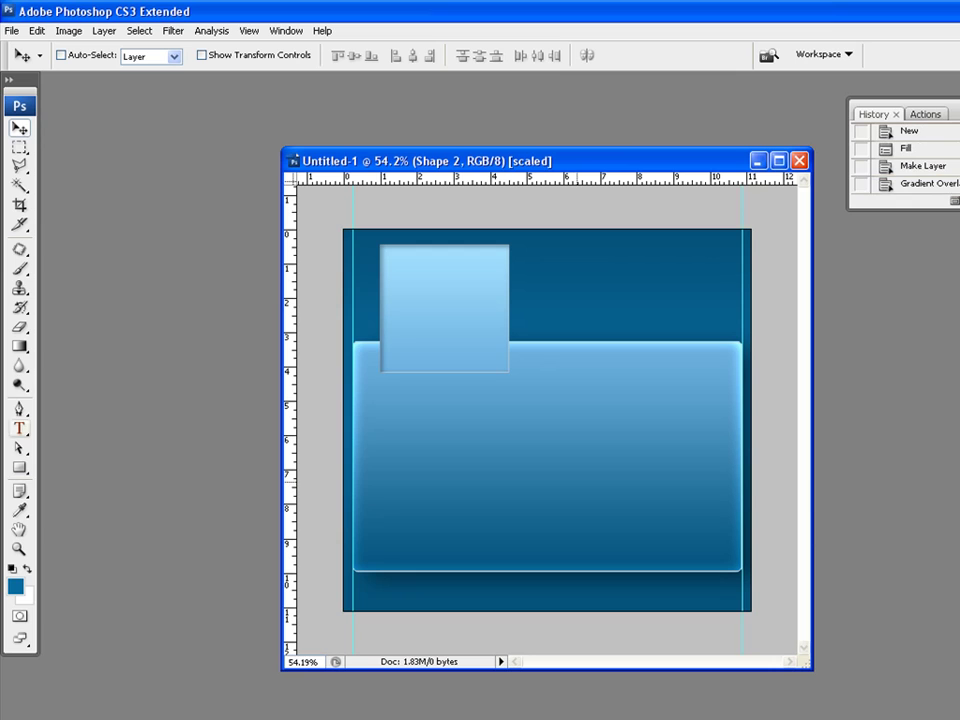
{"action": "left_click_drag", "start_coordinate": [497, 161], "coordinate": [540, 210]}
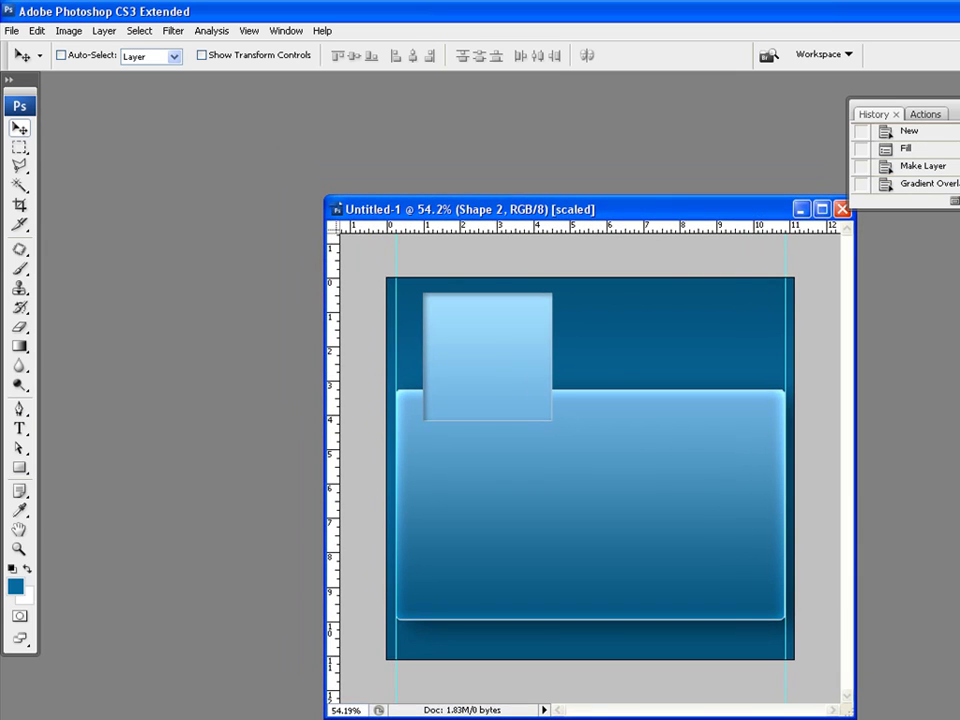
{"action": "left_click", "coordinate": [20, 429]}
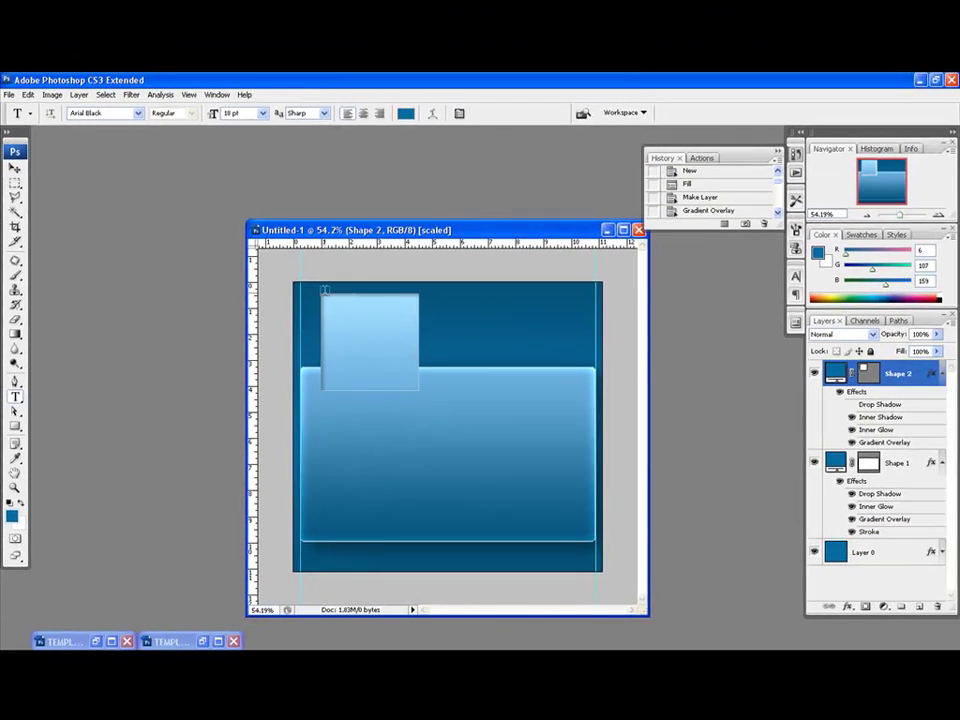
{"action": "left_click_drag", "start_coordinate": [424, 292], "coordinate": [470, 395]}
{"action": "left_click_drag", "start_coordinate": [356, 371], "coordinate": [419, 390]}
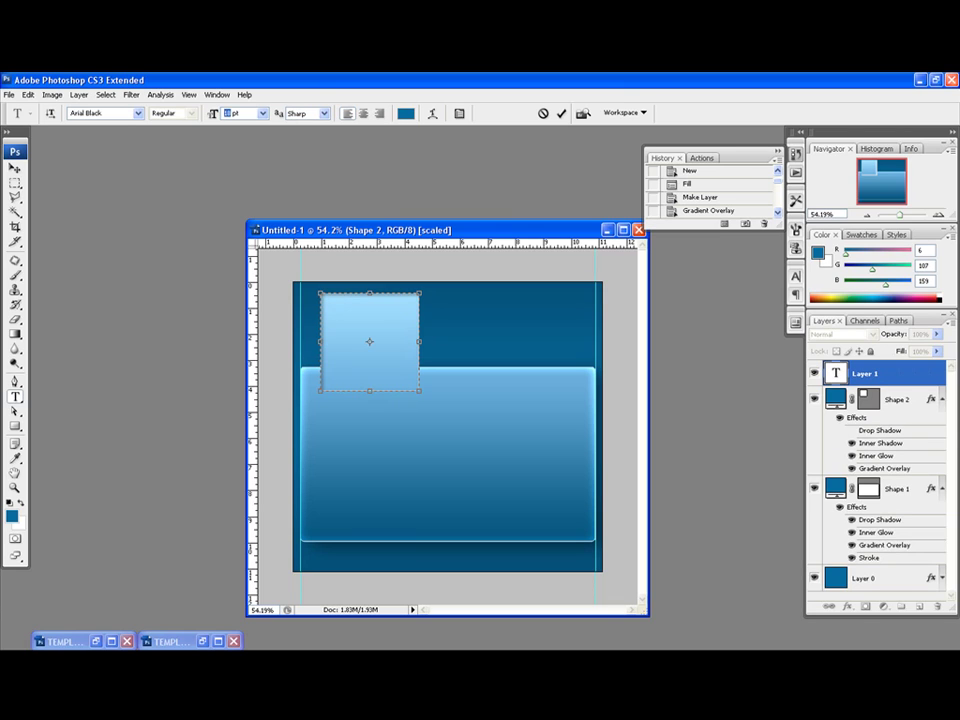
Enter HOME in the text box and set its font size to 30 pt
{"action": "type", "text": "20"}
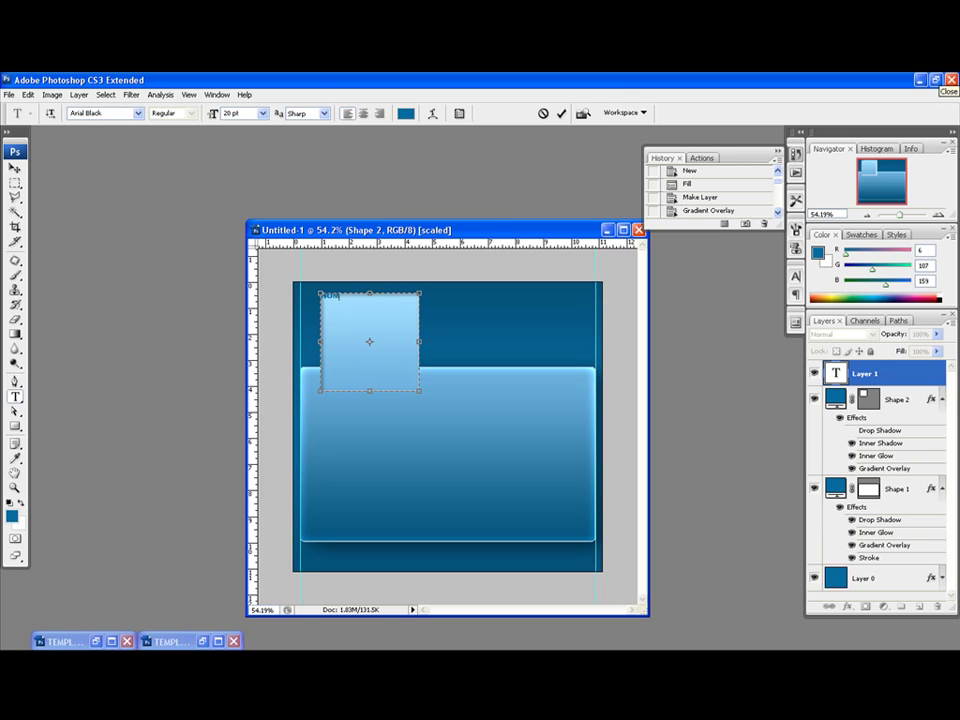
{"action": "key", "text": "ctrl+a"}
{"action": "type", "text": "5"}
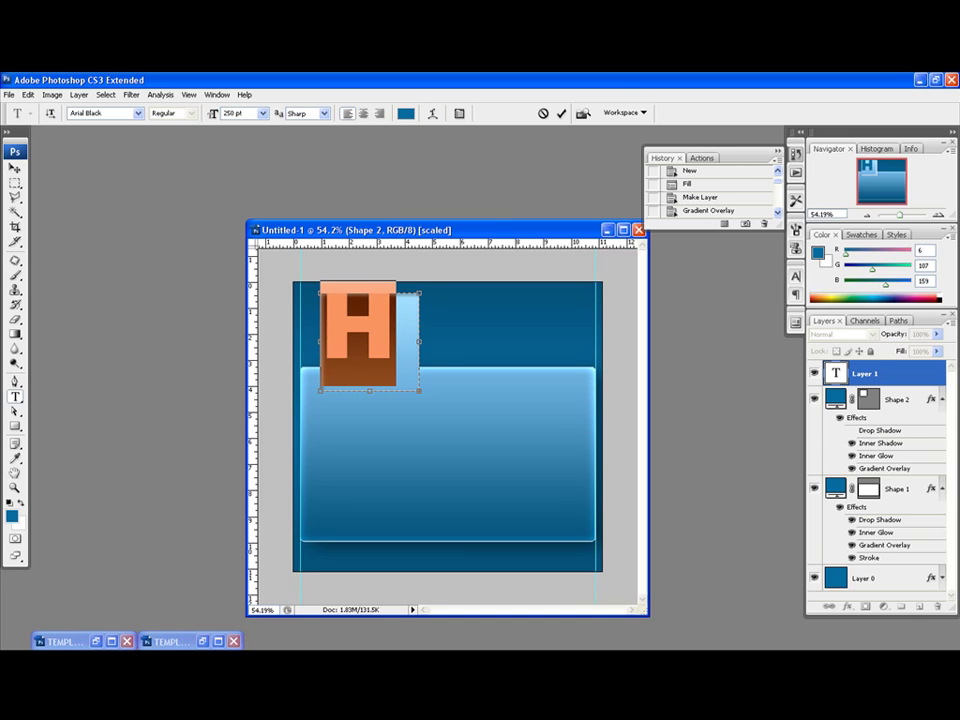
{"action": "key", "text": "BackSpace"}
{"action": "key", "text": "Return"}
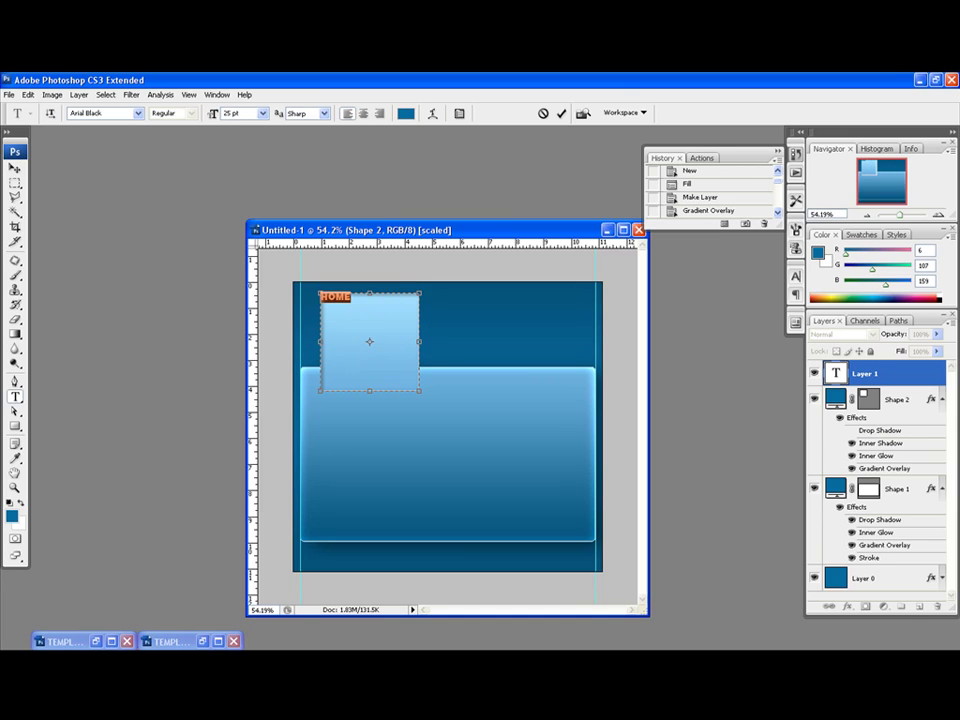
{"action": "key", "text": "Up"}
{"action": "key", "text": "Up"}
{"action": "key", "text": "Up"}
{"action": "key", "text": "Up"}
{"action": "key", "text": "Up"}
Change the font of the HOME text to Blomster
{"action": "left_click", "coordinate": [138, 114]}
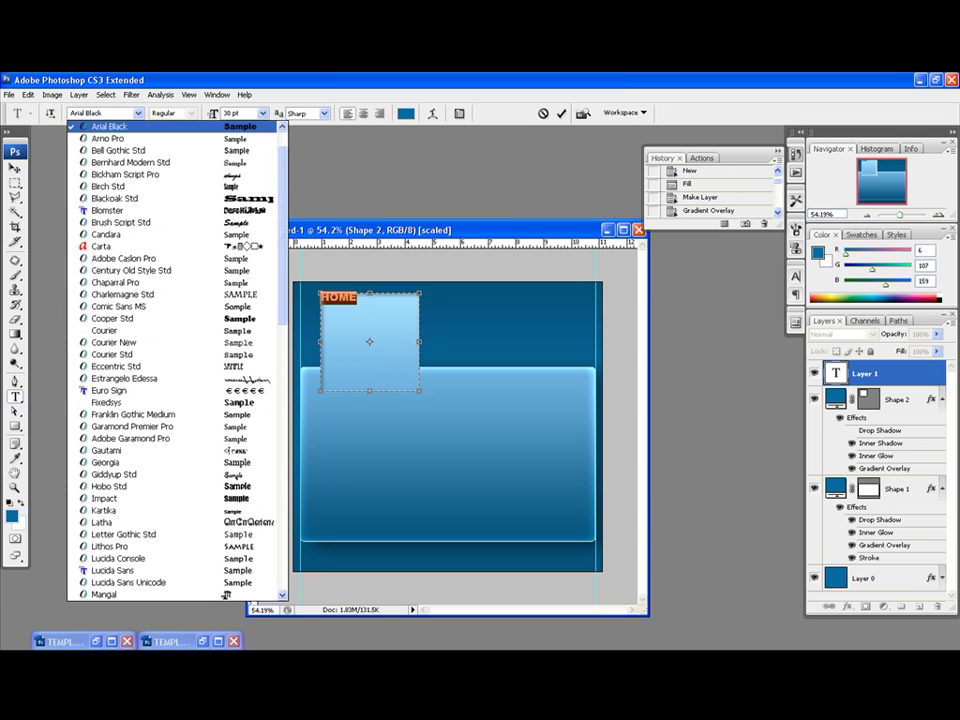
{"action": "key", "text": "Return"}
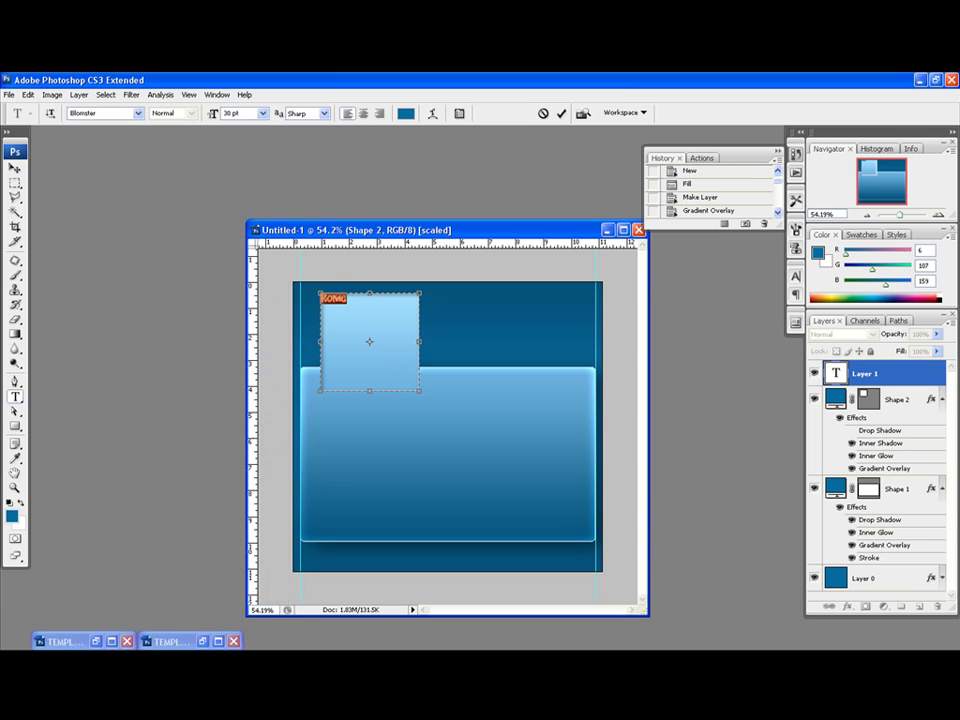
{"action": "scroll", "coordinate": [343, 297], "scroll_direction": "up", "scroll_amount": 6}
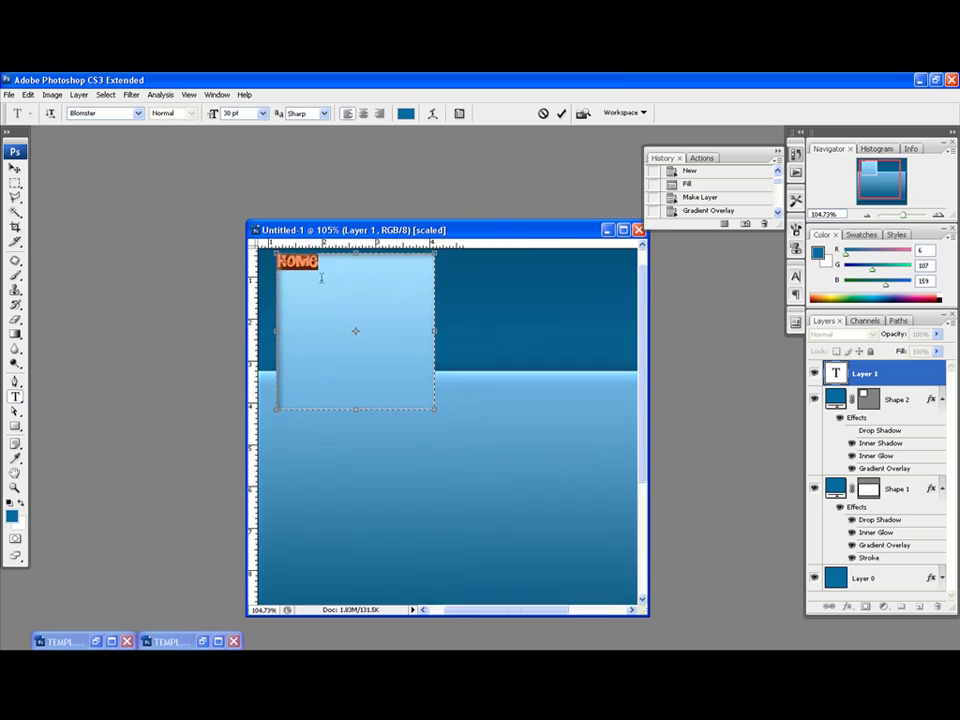
{"action": "scroll", "coordinate": [399, 420], "scroll_direction": "up", "scroll_amount": 2}
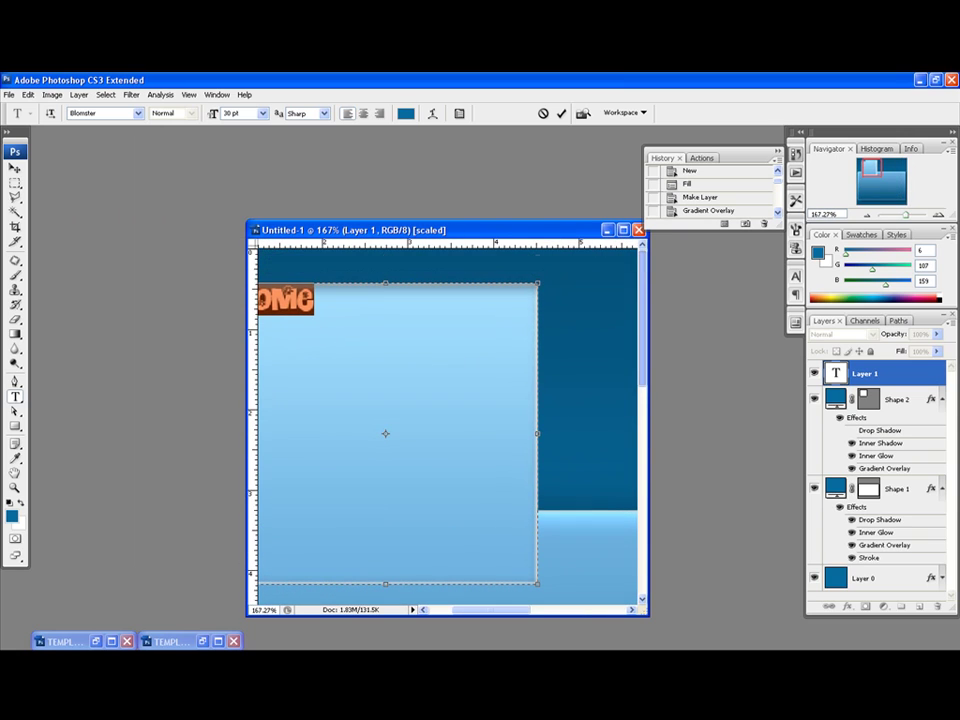
{"action": "scroll", "coordinate": [399, 545], "scroll_direction": "left", "scroll_amount": 3}
{"action": "left_click", "coordinate": [448, 322]}
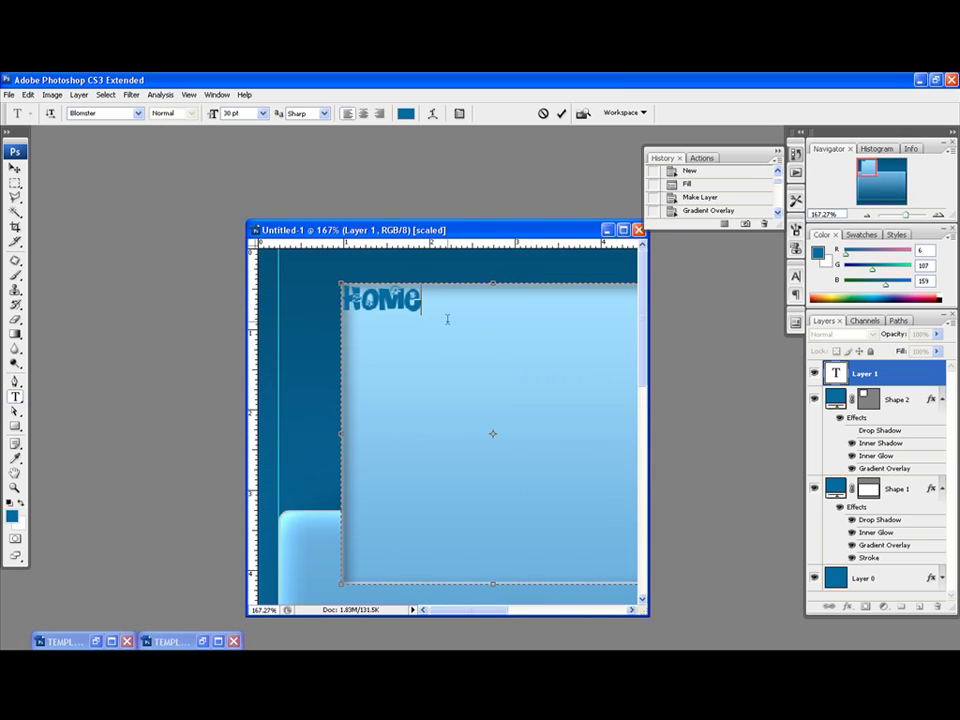
{"action": "left_click_drag", "start_coordinate": [424, 297], "coordinate": [296, 297]}
{"action": "left_click", "coordinate": [464, 313]}
{"action": "left_click_drag", "start_coordinate": [450, 300], "coordinate": [298, 303]}
Add the entries Clients, Forums and Email below Home, leaving a blank line between each entry
{"action": "left_click", "coordinate": [432, 300]}
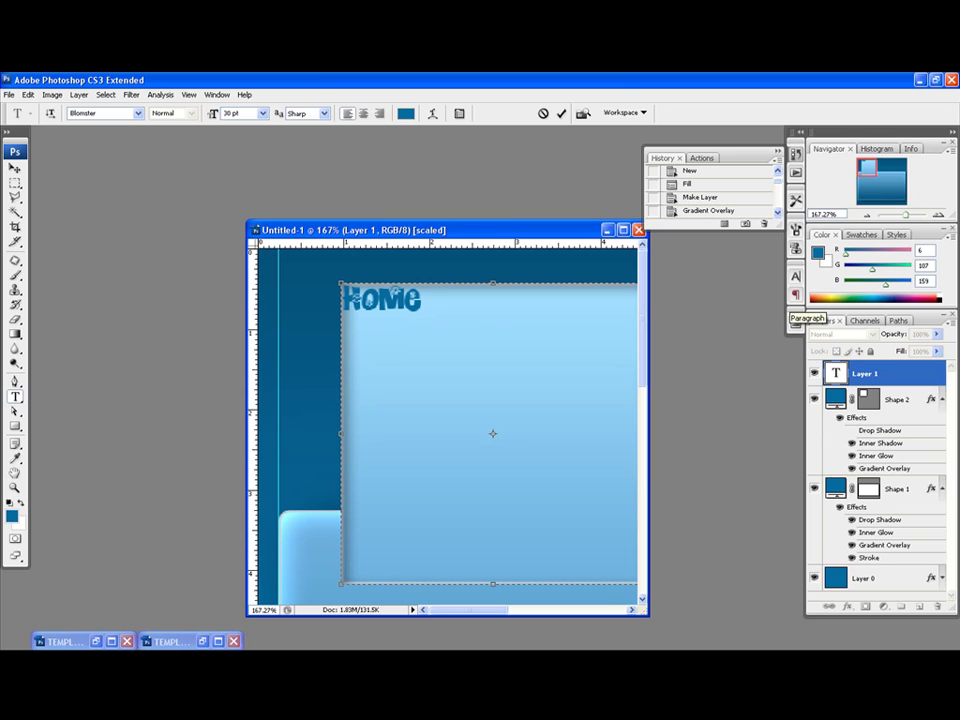
{"action": "type", "text": "Clie"}
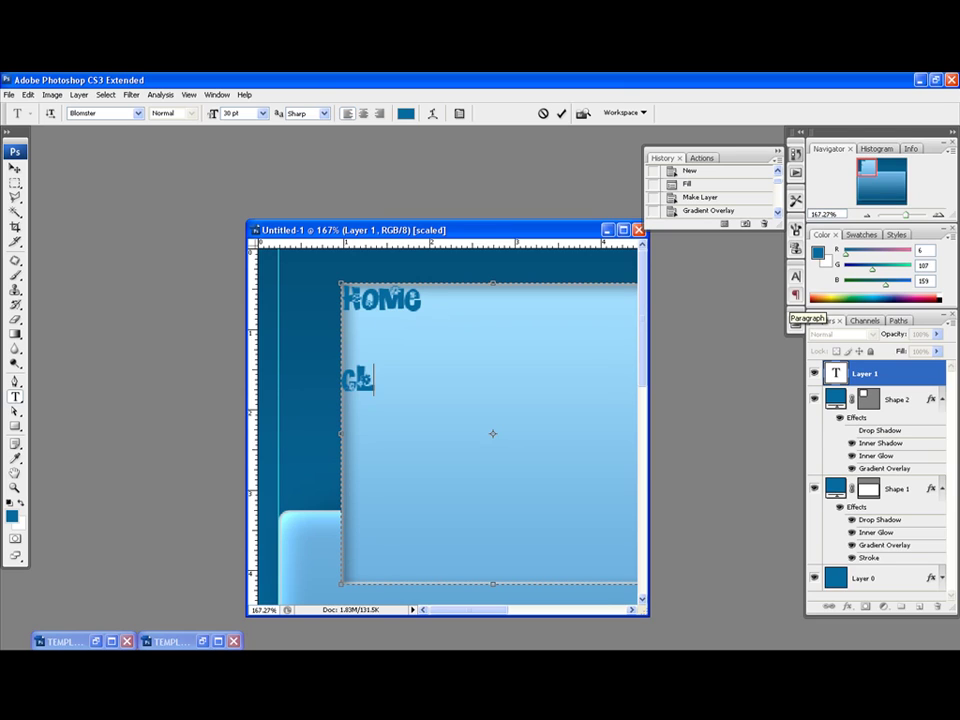
{"action": "type", "text": "nts"}
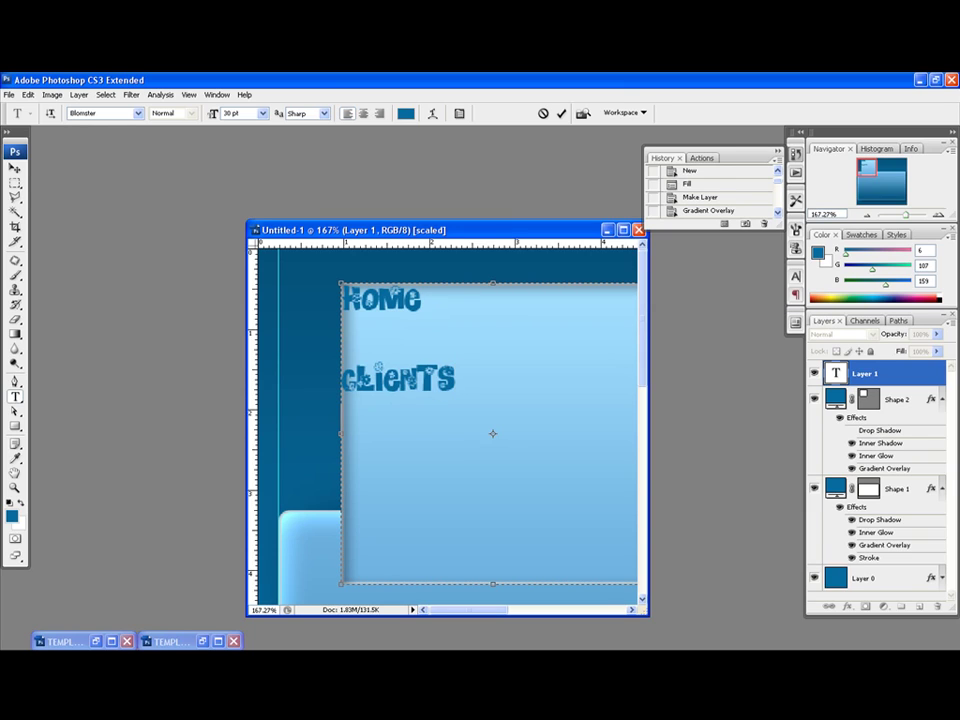
{"action": "key", "text": "Return"}
{"action": "key", "text": "Return"}
{"action": "type", "text": "Forums"}
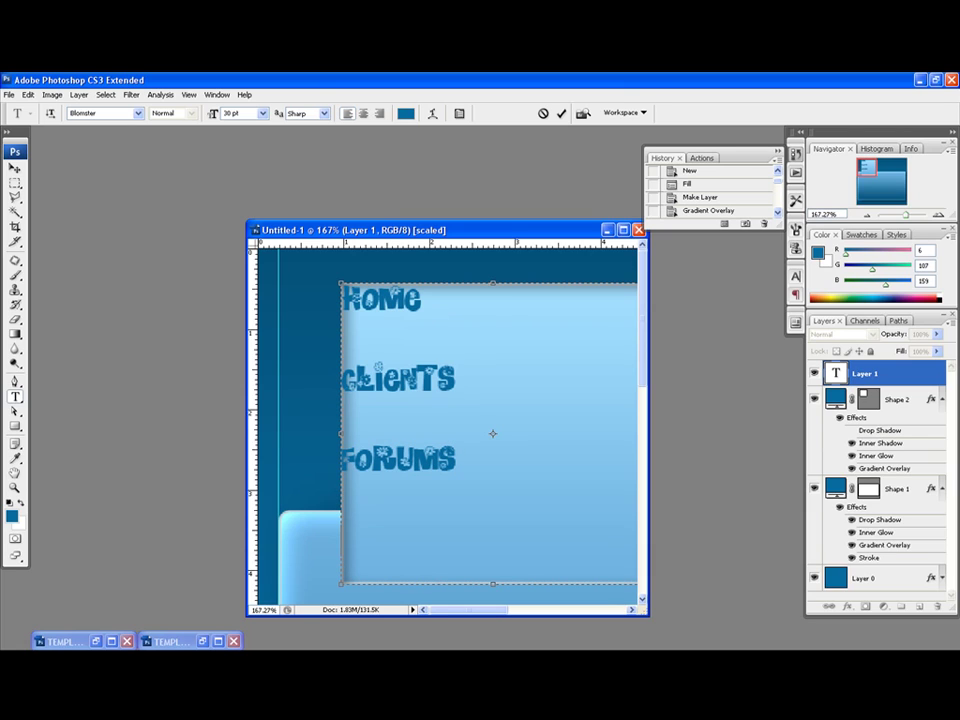
{"action": "key", "text": "Return"}
{"action": "key", "text": "Return"}
{"action": "type", "text": "Em"}
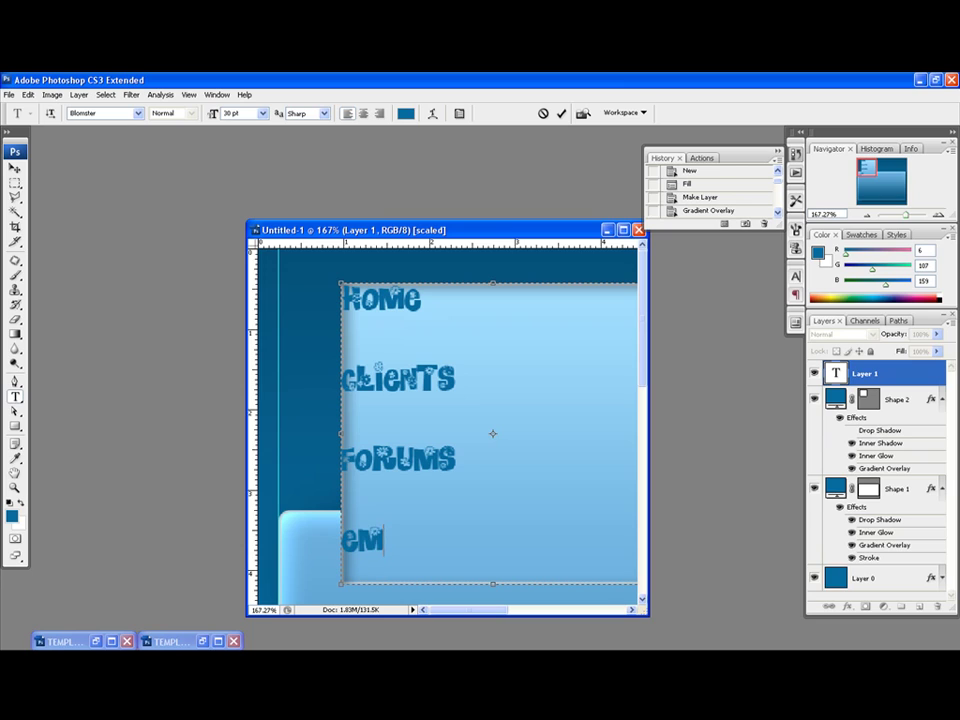
{"action": "type", "text": "ail"}
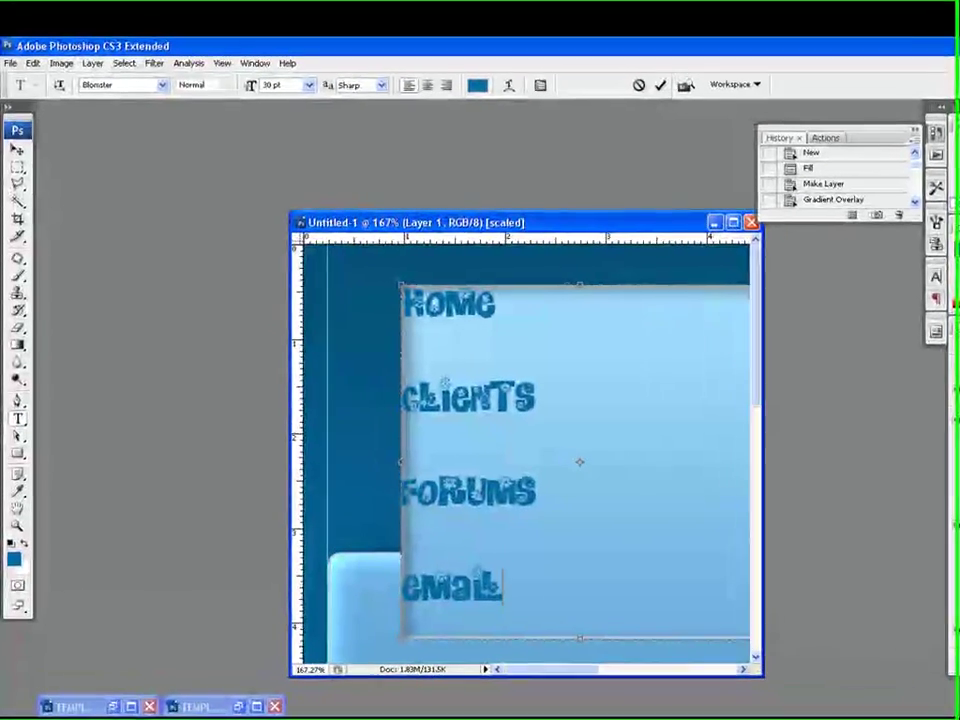
Extend the text box downward and add the entry Contact Us below Email, separated by a blank line
{"action": "scroll", "coordinate": [572, 513], "scroll_direction": "down", "scroll_amount": 3}
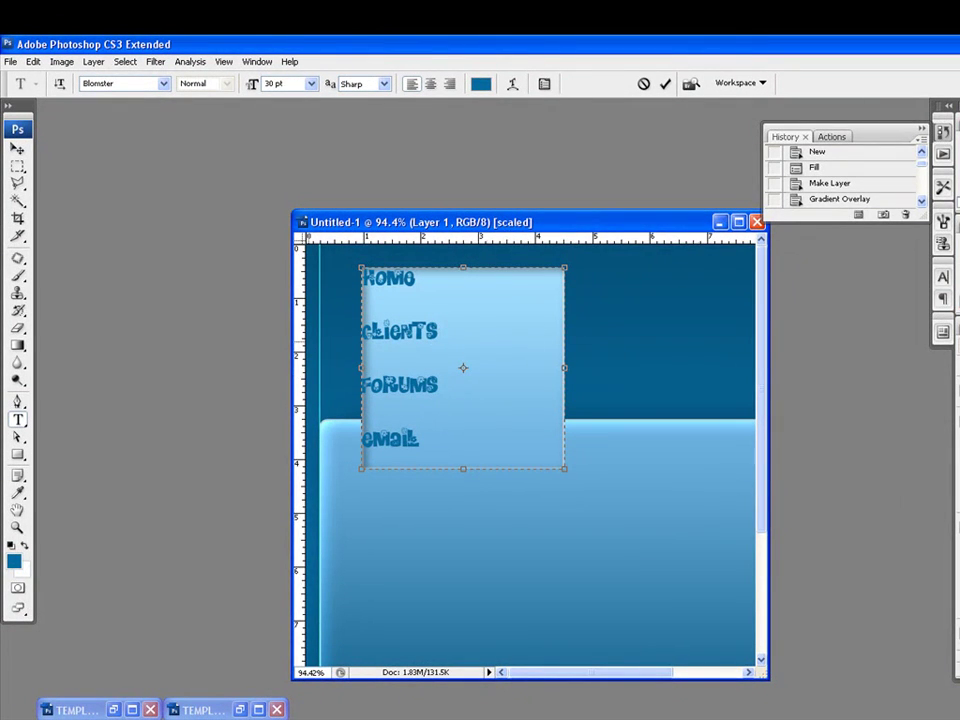
{"action": "key", "text": "BackSpace"}
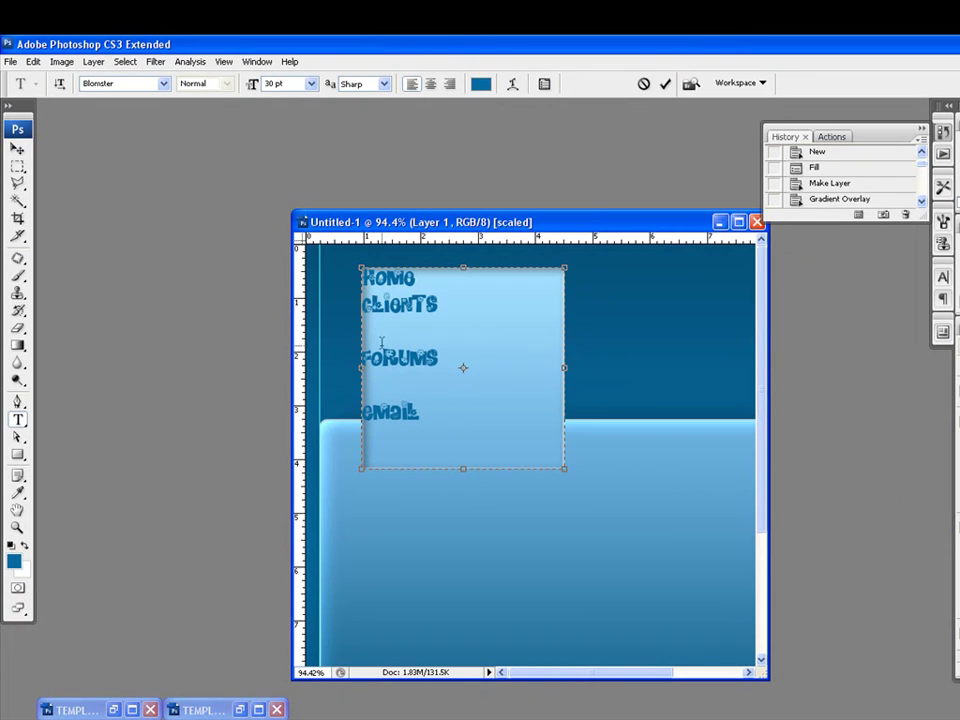
{"action": "key", "text": "Return"}
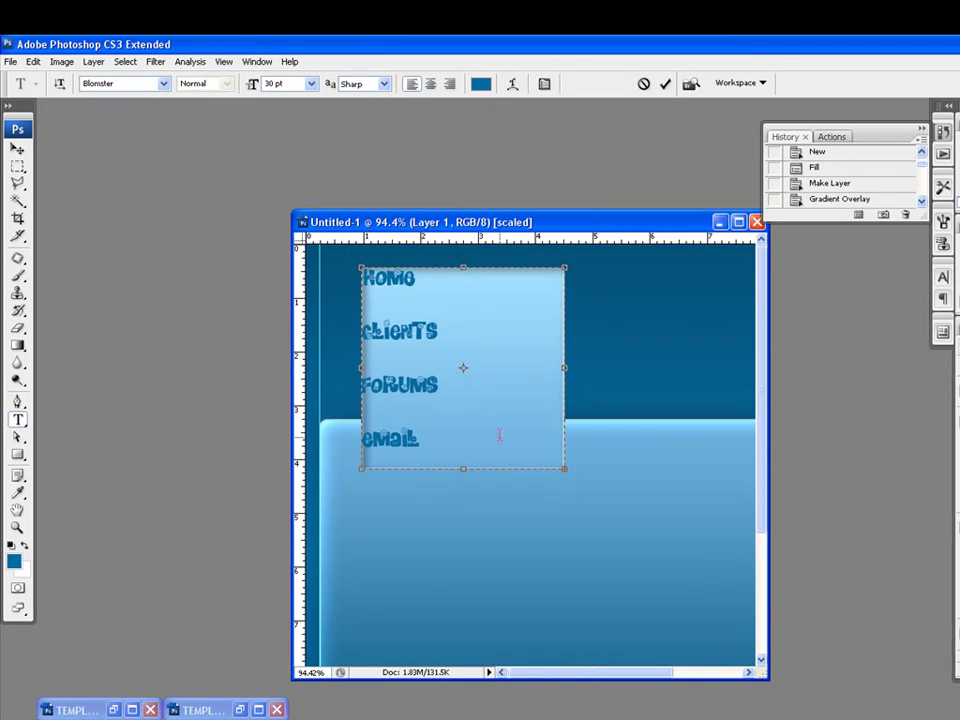
{"action": "left_click_drag", "start_coordinate": [463, 469], "coordinate": [463, 539]}
{"action": "type", "text": "Contact Us"}
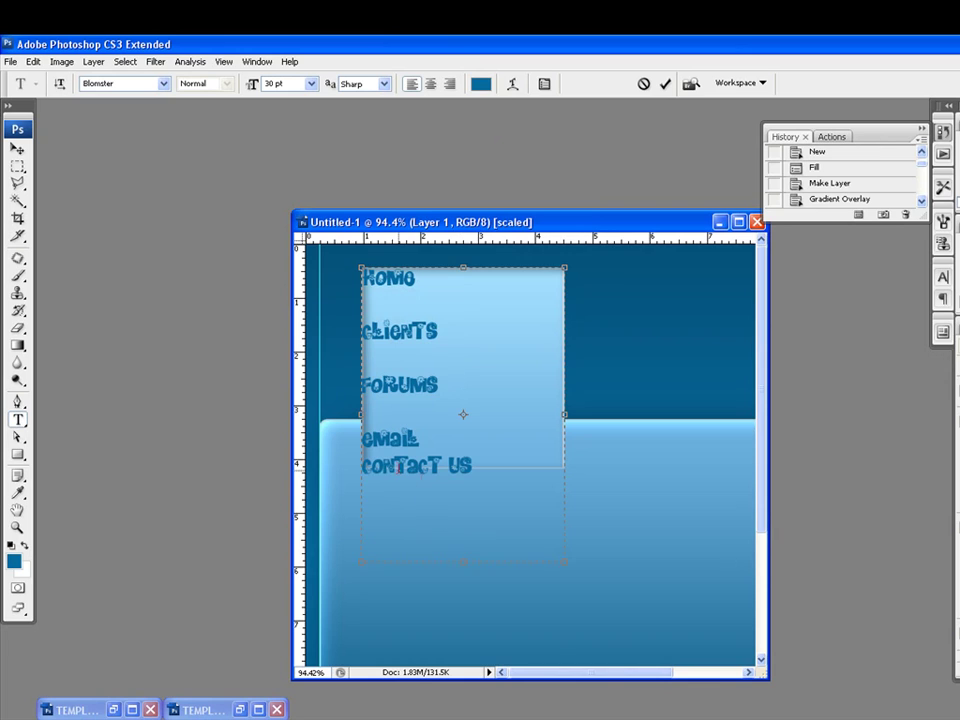
{"action": "left_click", "coordinate": [366, 467]}
{"action": "key", "text": "Return"}
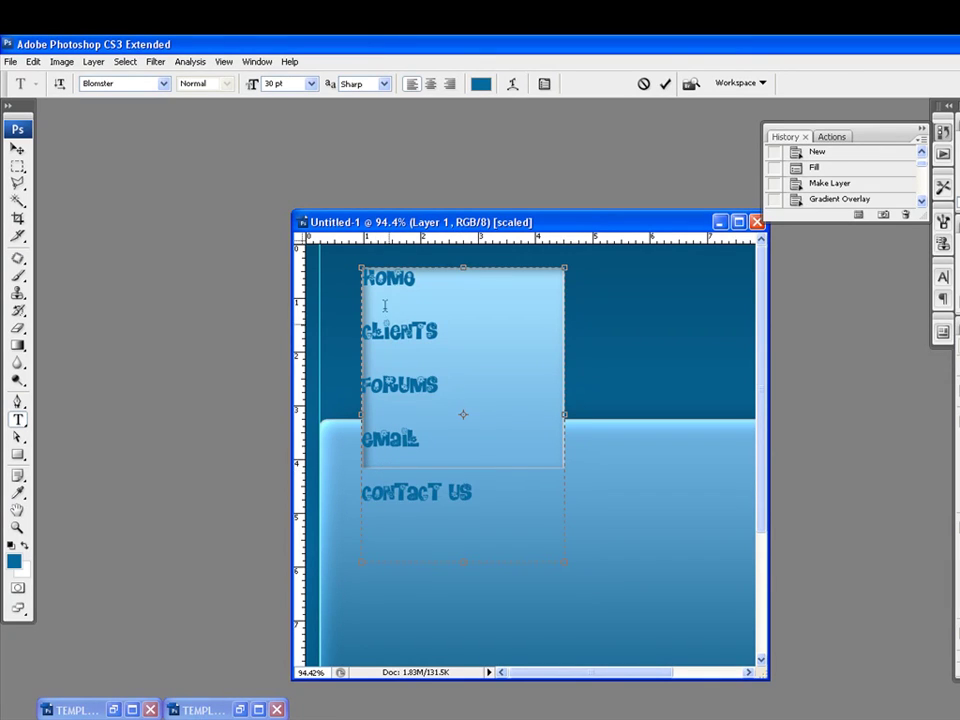
Select all the menu text, show the character settings and set the vertical scale to 100%
{"action": "scroll", "coordinate": [435, 457], "scroll_direction": "down", "scroll_amount": 5}
{"action": "scroll", "coordinate": [434, 457], "scroll_direction": "down", "scroll_amount": 1}
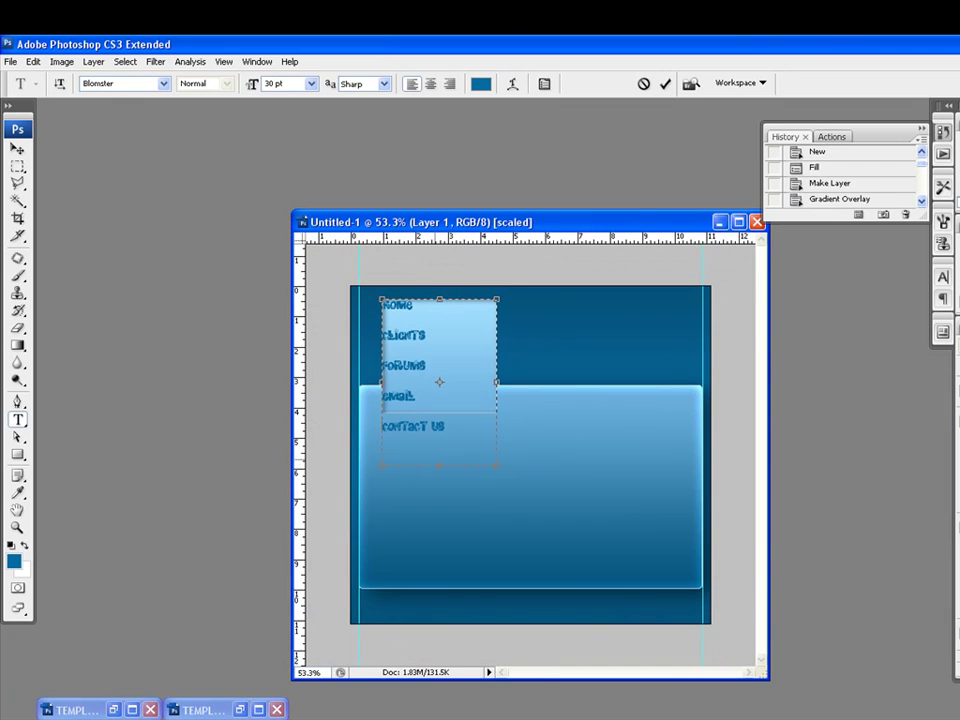
{"action": "scroll", "coordinate": [405, 406], "scroll_direction": "up", "scroll_amount": 3}
{"action": "scroll", "coordinate": [405, 406], "scroll_direction": "down", "scroll_amount": 1}
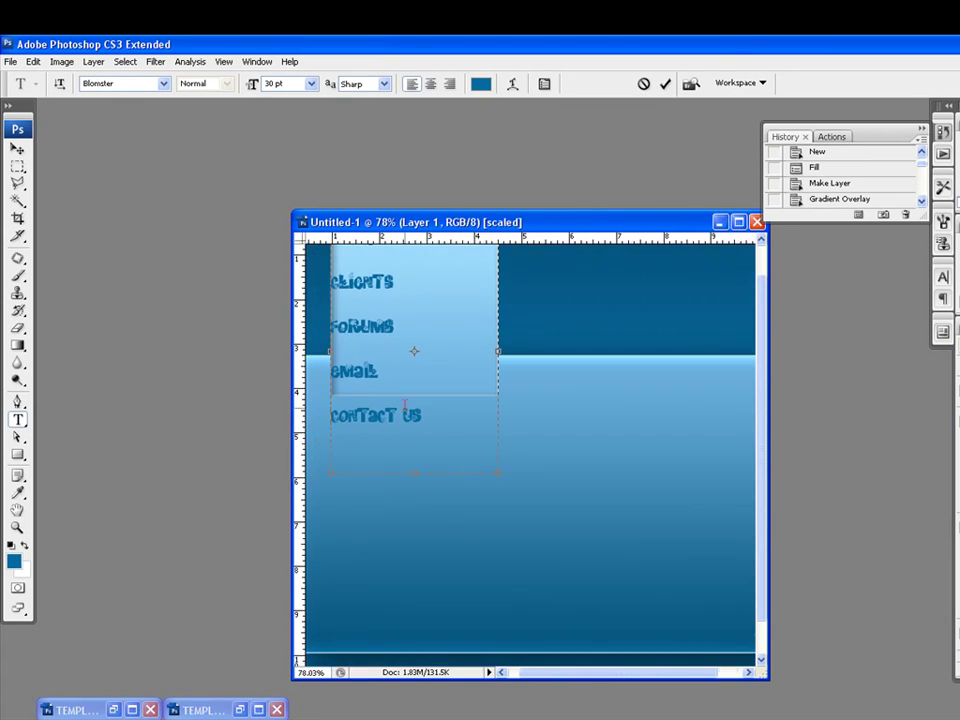
{"action": "scroll", "coordinate": [405, 406], "scroll_direction": "down", "scroll_amount": 1}
{"action": "key", "text": "ctrl+a"}
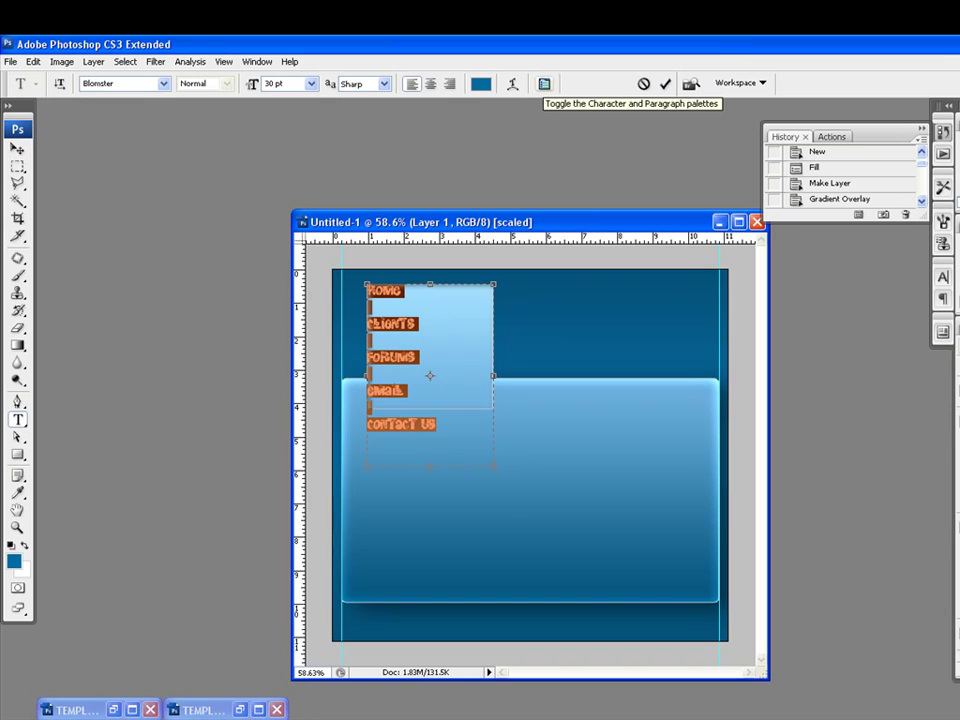
{"action": "left_click", "coordinate": [544, 83]}
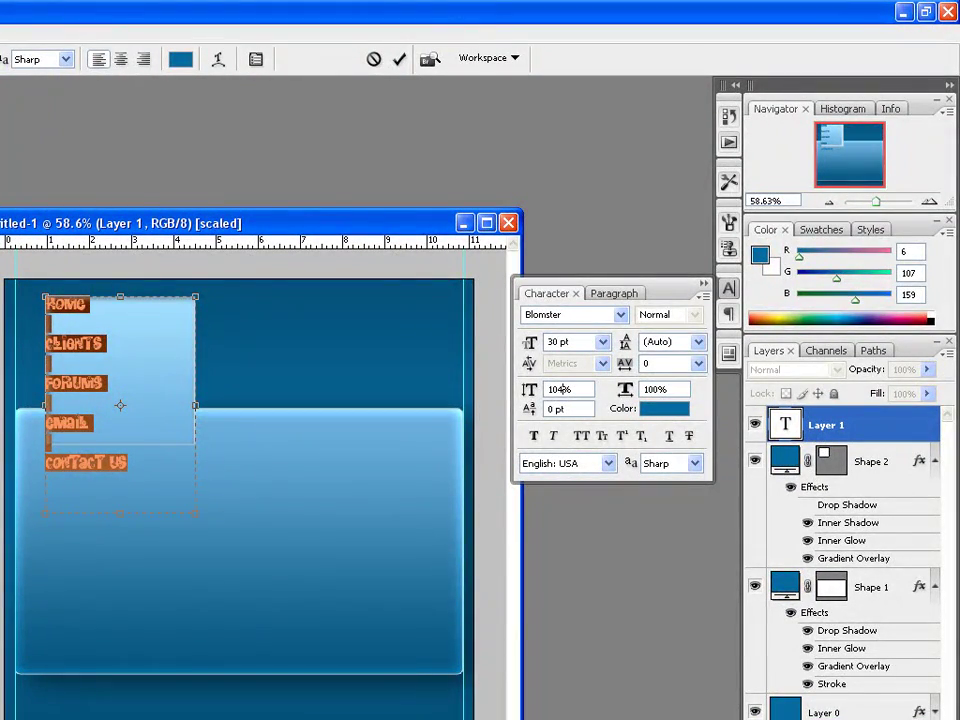
{"action": "key", "text": "Return"}
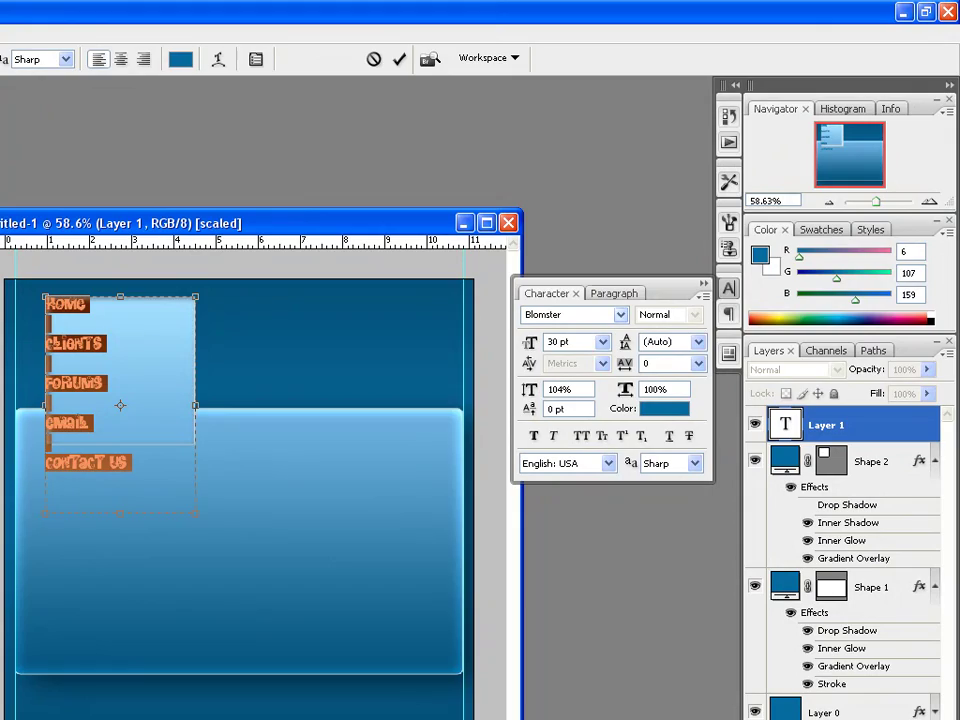
{"action": "type", "text": "100"}
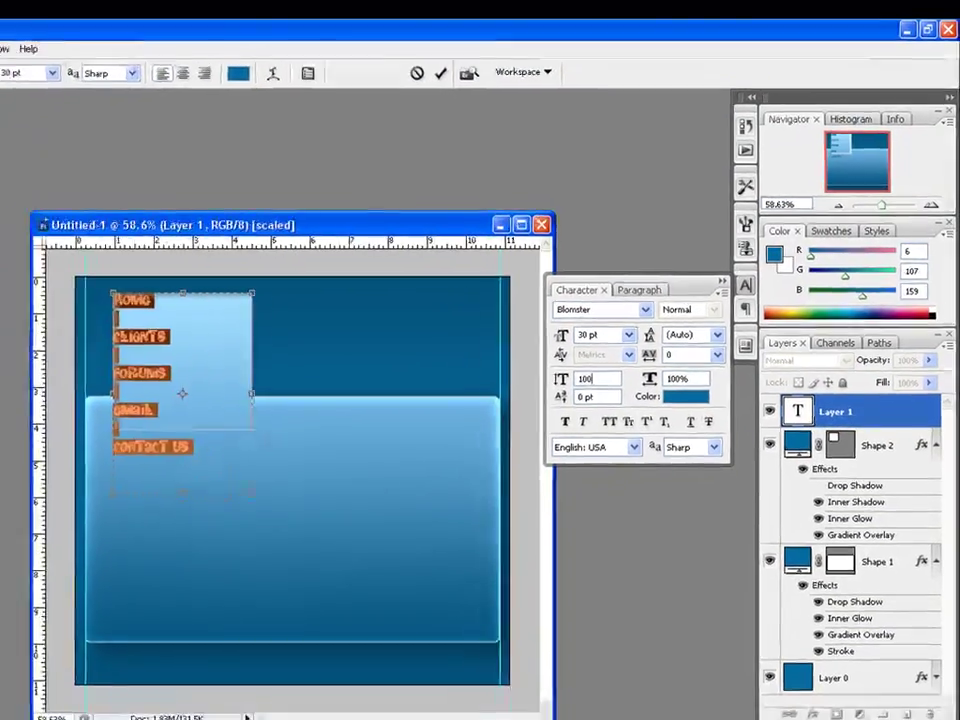
{"action": "key", "text": "Return"}
Set the leading of the whole menu text to 30 pt and deselect the text
{"action": "double_click", "coordinate": [680, 335]}
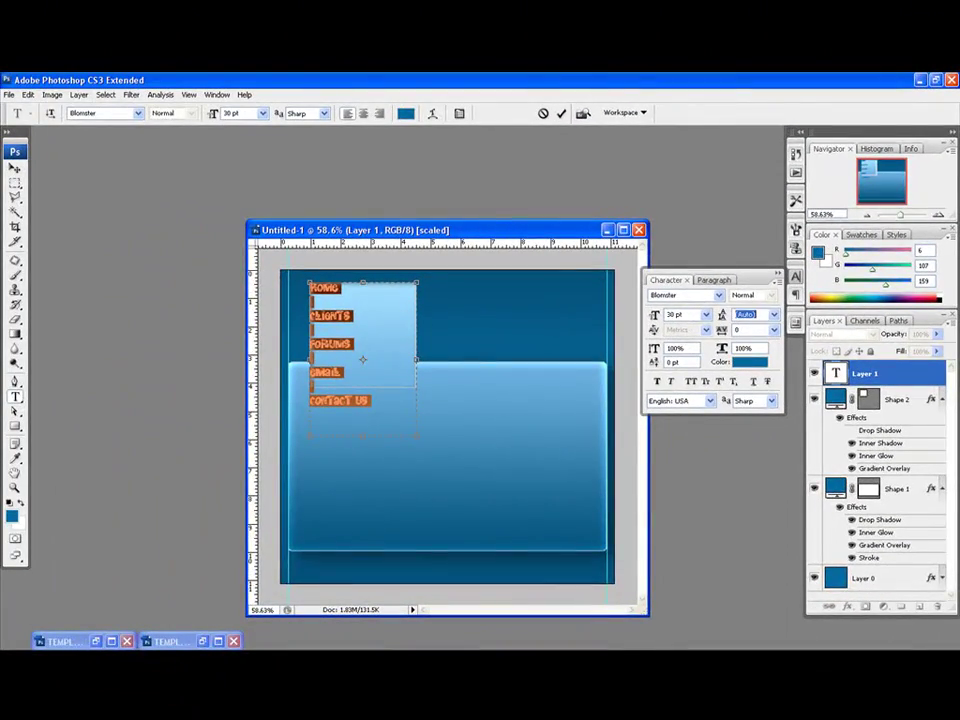
{"action": "left_click", "coordinate": [773, 314]}
{"action": "left_click", "coordinate": [750, 377]}
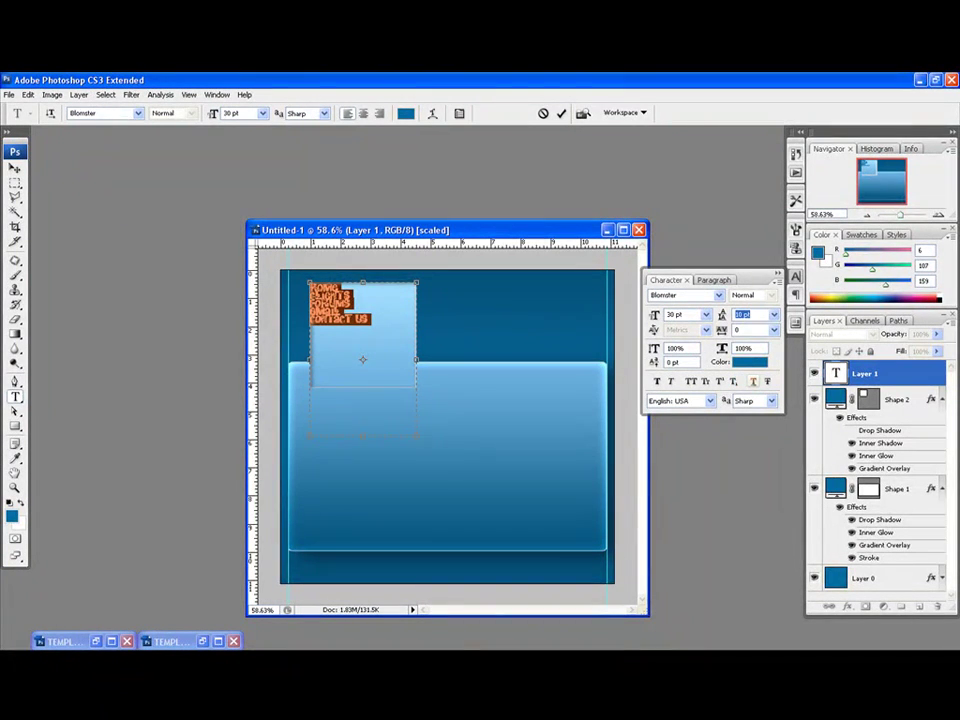
{"action": "key", "text": "Up"}
{"action": "key", "text": "Up"}
{"action": "key", "text": "Up"}
{"action": "key", "text": "Up"}
{"action": "key", "text": "Up"}
{"action": "key", "text": "Up"}
{"action": "key", "text": "Up"}
{"action": "key", "text": "Up"}
{"action": "key", "text": "Up"}
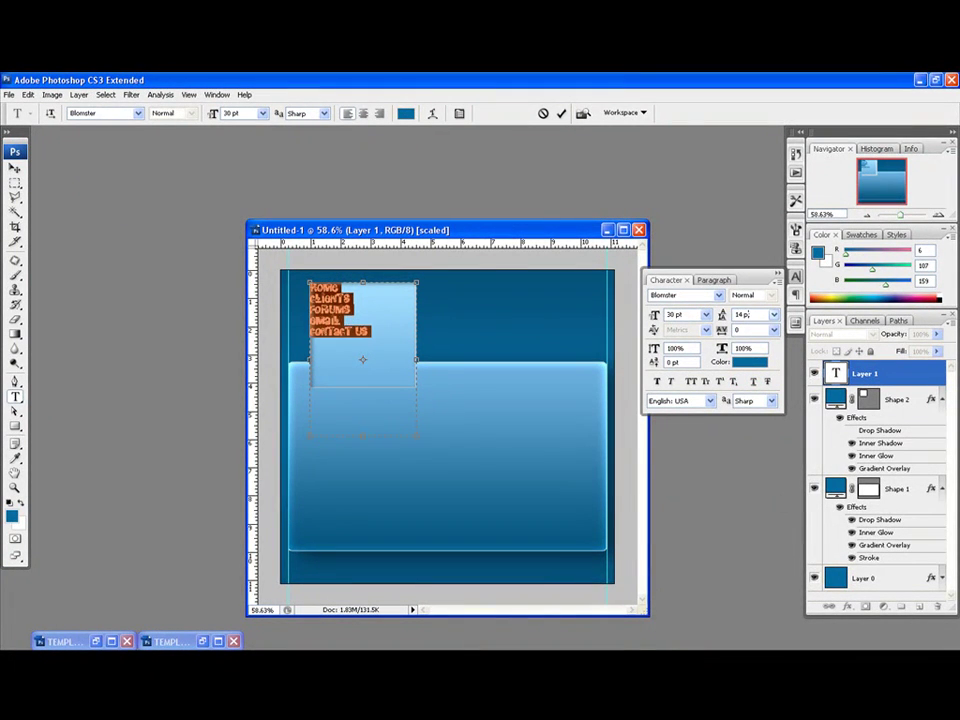
{"action": "key", "text": "Up"}
{"action": "key", "text": "Up"}
{"action": "key", "text": "Up"}
{"action": "key", "text": "Up"}
{"action": "key", "text": "Up"}
{"action": "key", "text": "Up"}
{"action": "key", "text": "Up"}
{"action": "key", "text": "Up"}
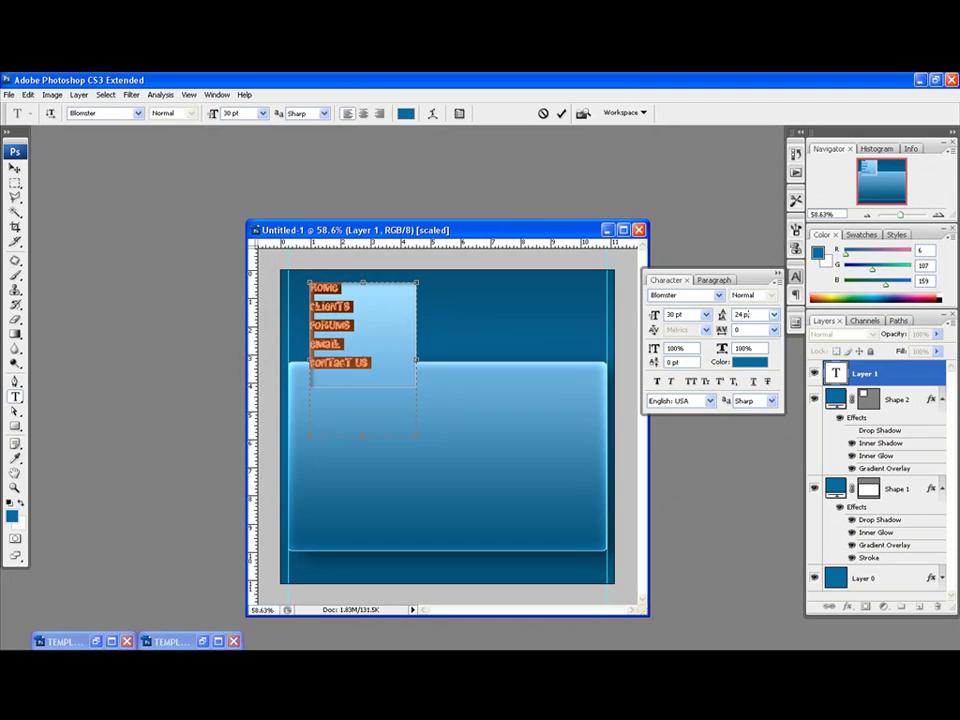
{"action": "key", "text": "Up"}
{"action": "key", "text": "Up"}
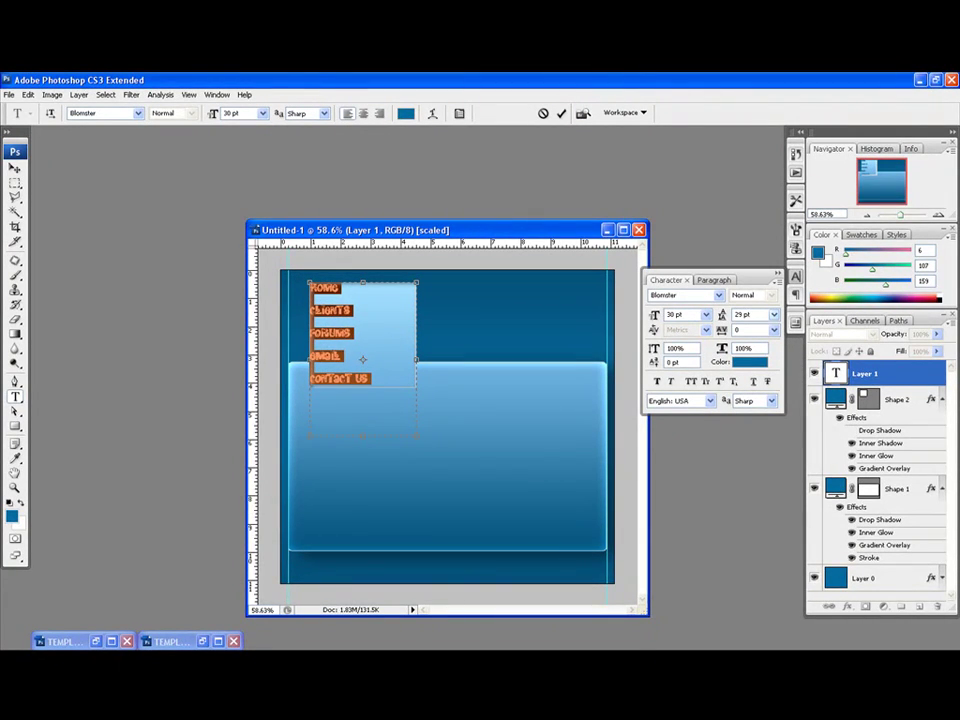
{"action": "key", "text": "Up"}
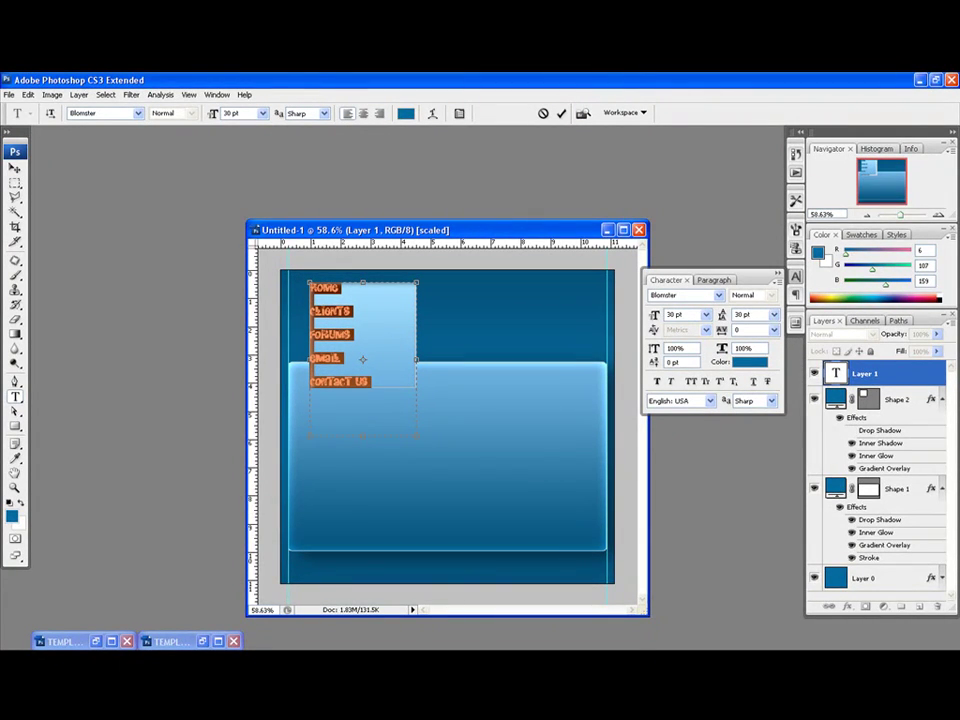
{"action": "left_click", "coordinate": [349, 334]}
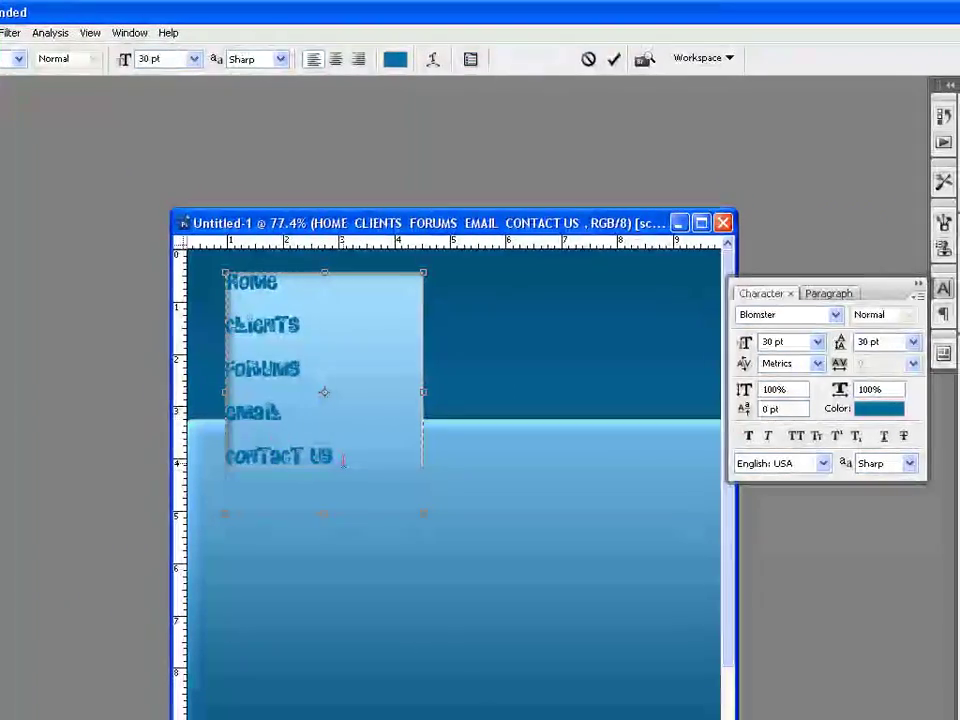
Select all the menu entries and set their leading to 27 pt
{"action": "left_click_drag", "start_coordinate": [343, 461], "coordinate": [300, 272]}
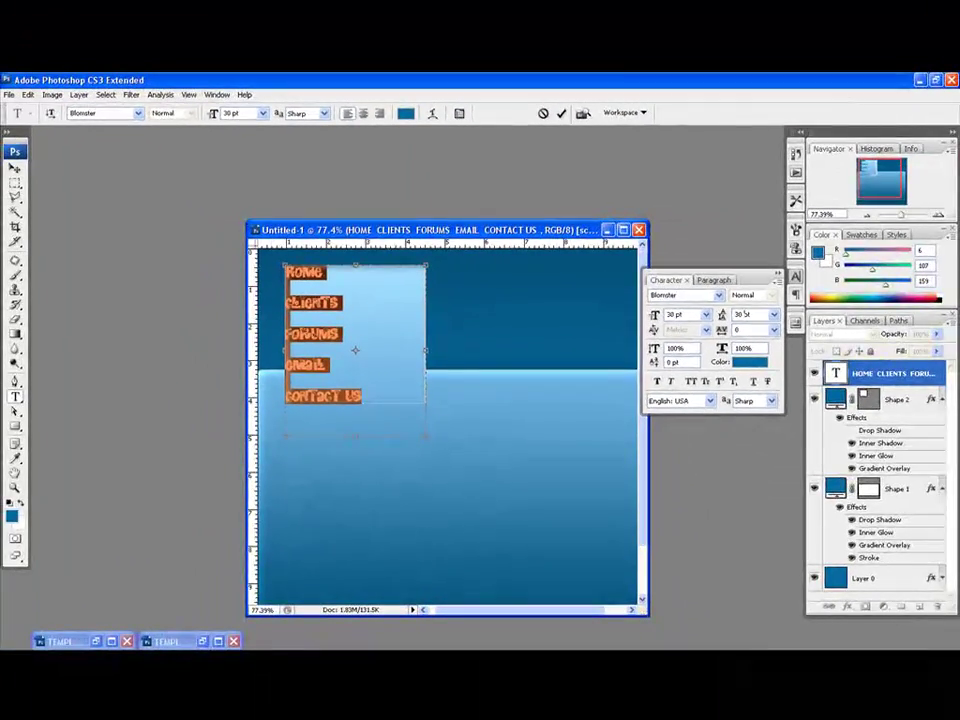
{"action": "key", "text": "Up"}
{"action": "key", "text": "Down"}
{"action": "key", "text": "Down"}
{"action": "key", "text": "Down"}
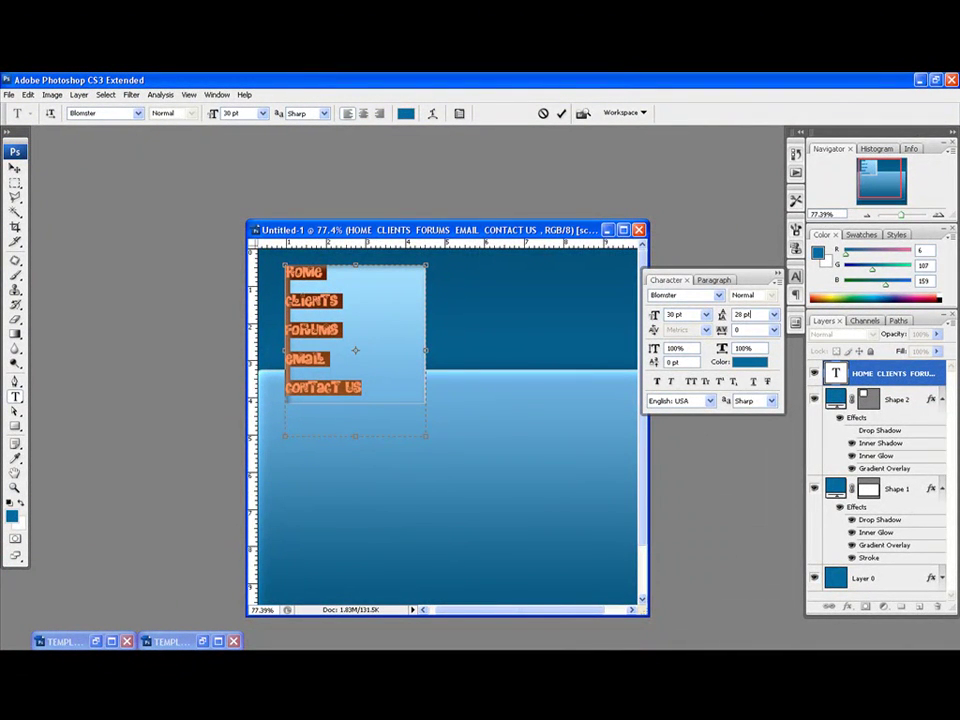
{"action": "key", "text": "Down"}
{"action": "key", "text": "Up"}
{"action": "key", "text": "Down"}
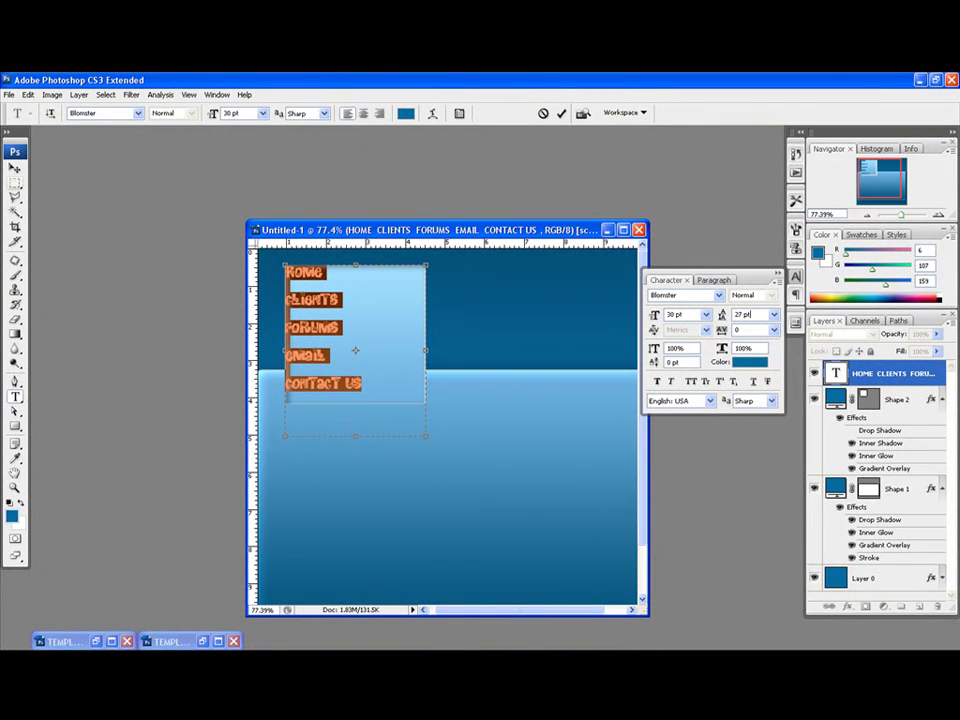
Nudge the menu text layer slightly down and to the right within the light-blue square
{"action": "left_click", "coordinate": [15, 168]}
{"action": "key", "text": "Down"}
{"action": "key", "text": "Down"}
{"action": "key", "text": "Down"}
{"action": "key", "text": "Down"}
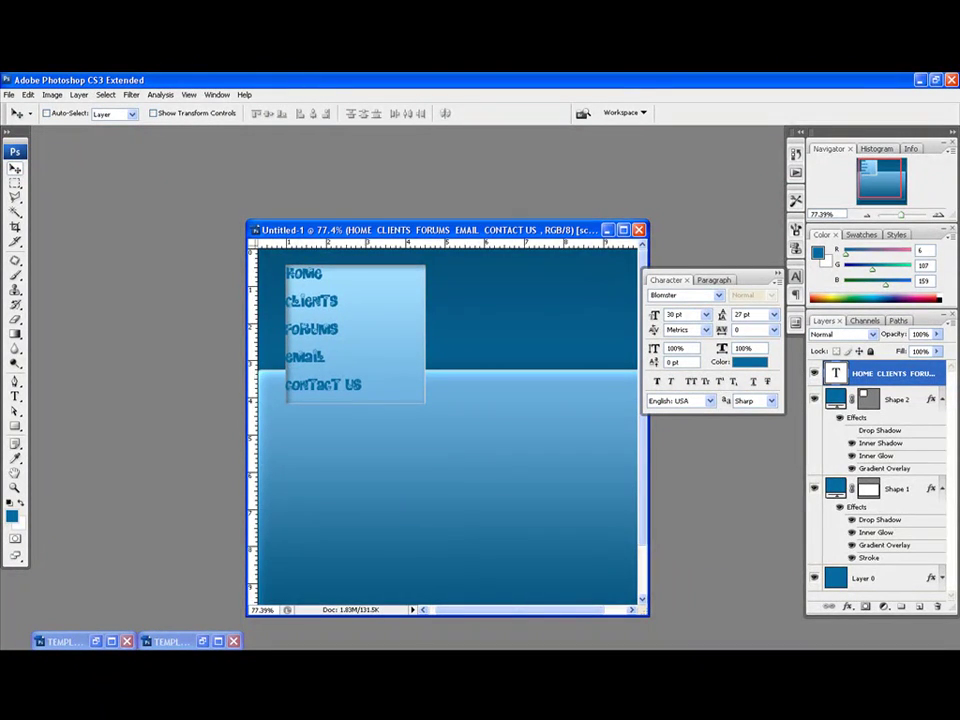
{"action": "key", "text": "Down"}
{"action": "key", "text": "Down"}
{"action": "key", "text": "Down"}
{"action": "key", "text": "Down"}
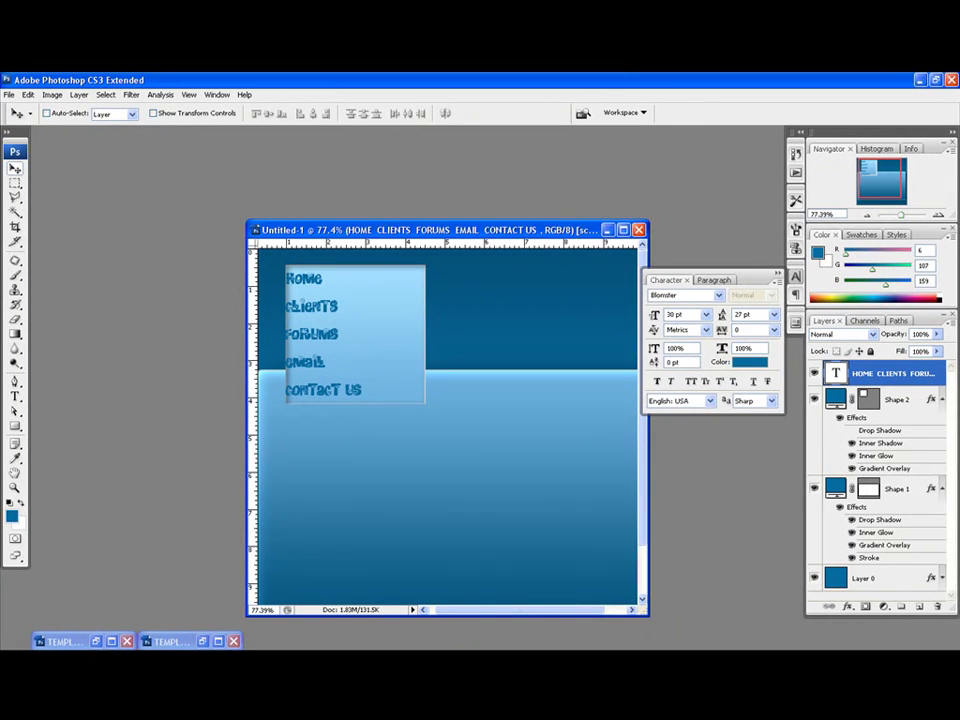
{"action": "key", "text": "Right"}
{"action": "key", "text": "Right"}
{"action": "key", "text": "Right"}
{"action": "key", "text": "Right"}
{"action": "key", "text": "Right"}
{"action": "key", "text": "Right"}
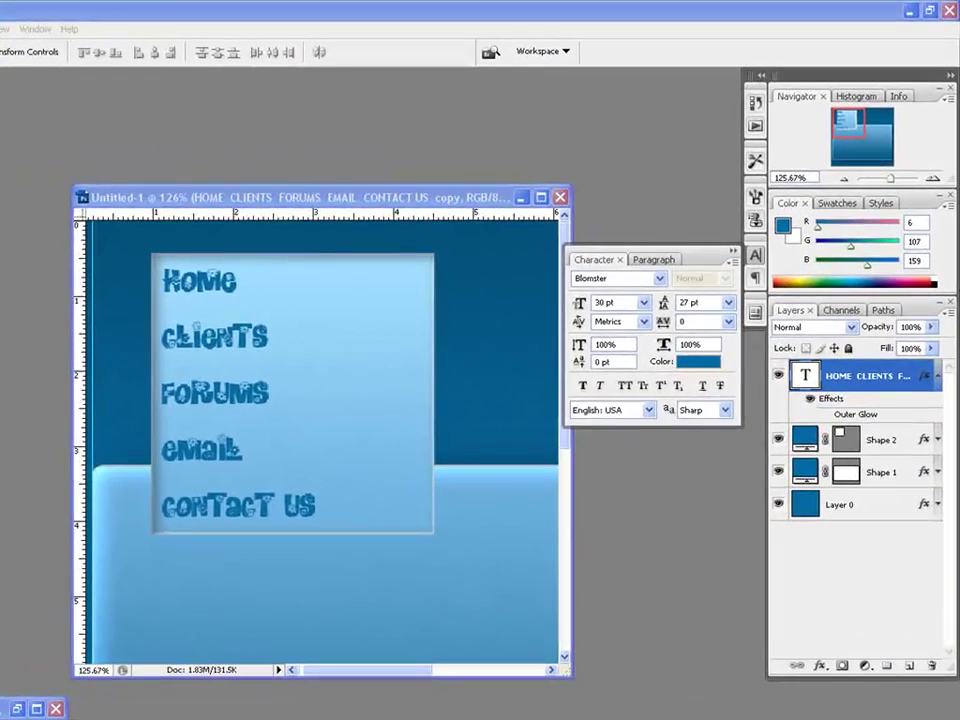
Add a white (#ffffff) Color Overlay to the copied menu text layer
{"action": "double_click", "coordinate": [922, 376]}
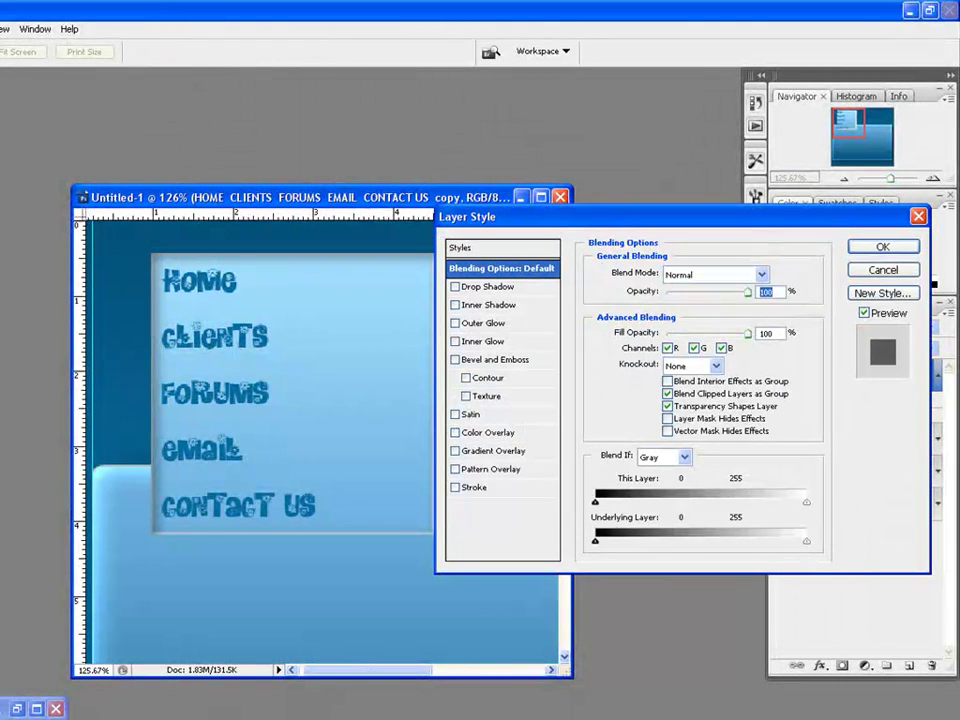
{"action": "left_click", "coordinate": [455, 433]}
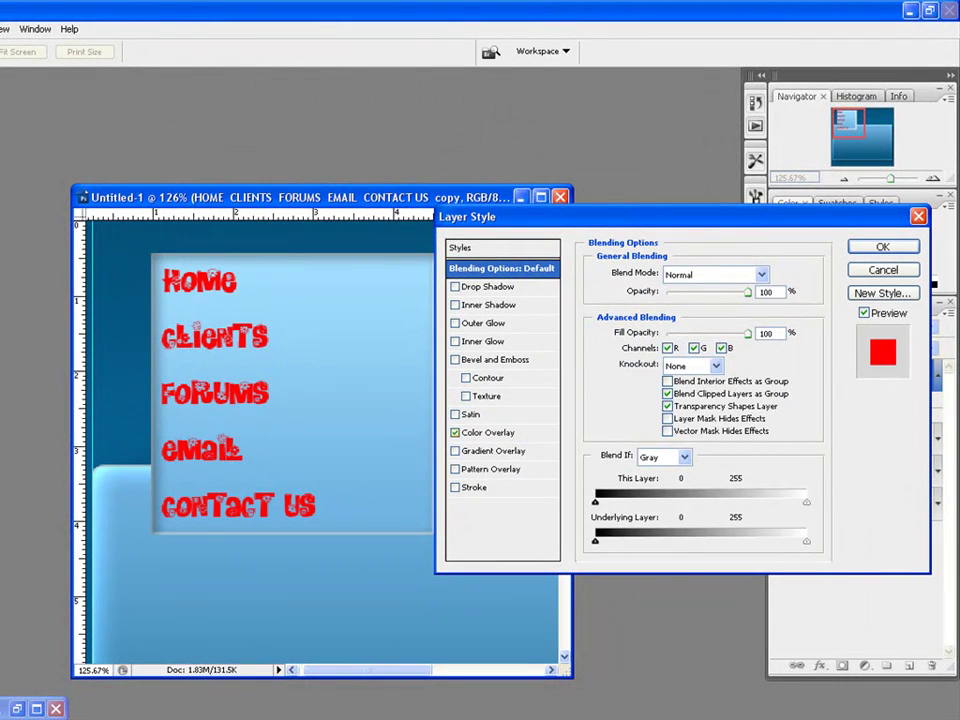
{"action": "left_click", "coordinate": [490, 433]}
{"action": "left_click", "coordinate": [763, 274]}
{"action": "left_click_drag", "start_coordinate": [598, 266], "coordinate": [586, 258]}
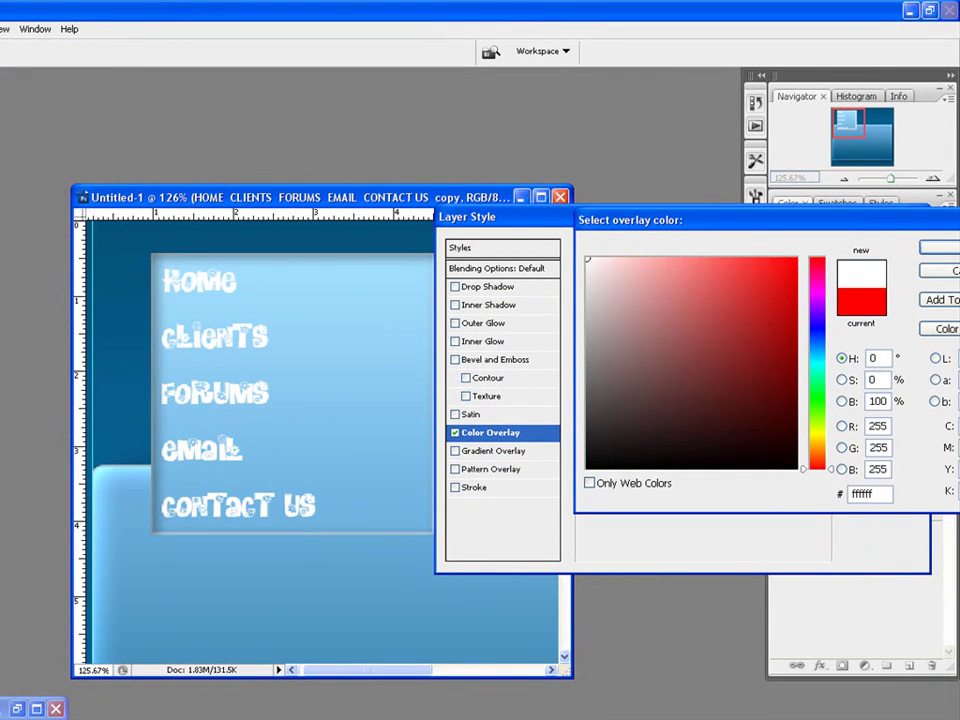
{"action": "key", "text": "Return"}
Add a 1 px Stroke to the menu text in dark blue #055279, sampled from the page background
{"action": "left_click", "coordinate": [455, 487]}
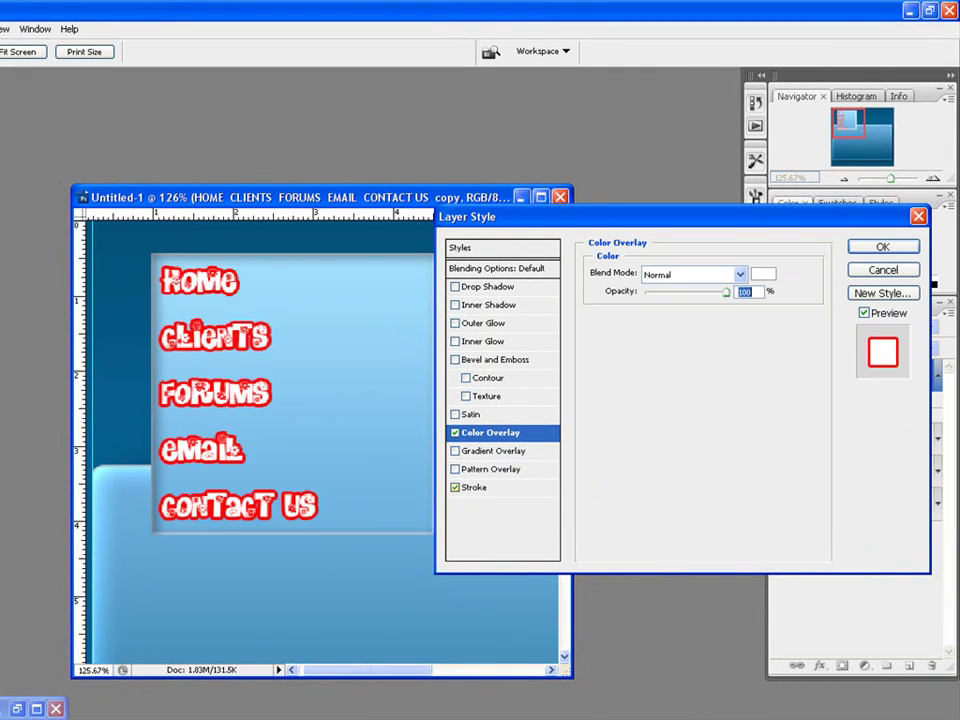
{"action": "left_click", "coordinate": [476, 487]}
{"action": "key", "text": "Down"}
{"action": "key", "text": "Down"}
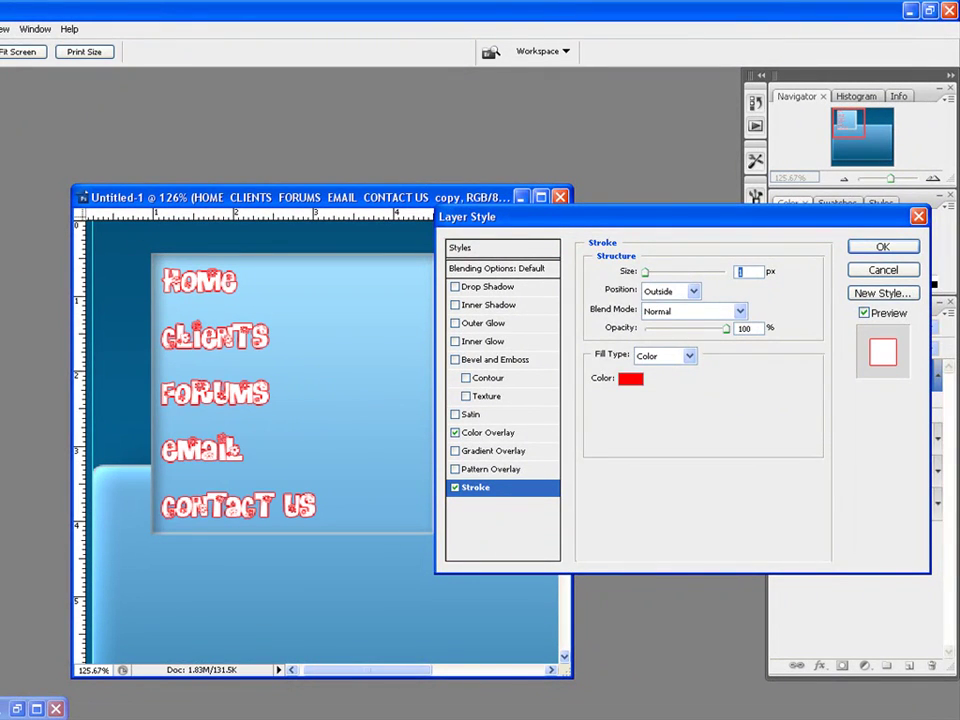
{"action": "left_click", "coordinate": [631, 379]}
{"action": "left_click", "coordinate": [396, 226]}
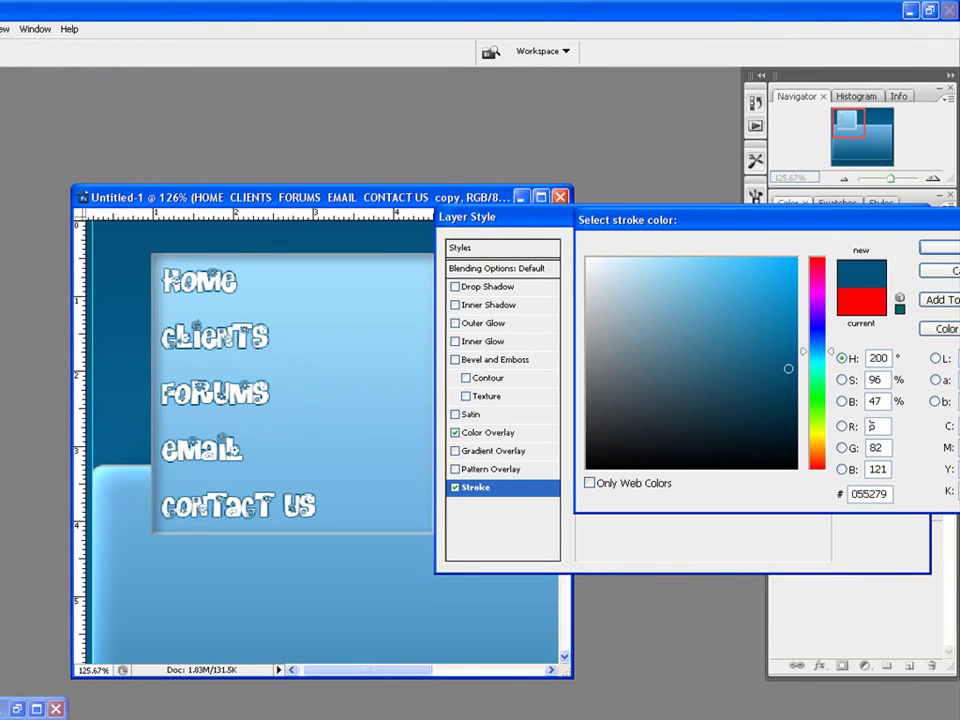
{"action": "left_click", "coordinate": [945, 247]}
Try an Outer Glow on the menu text with 10% opacity, 40 px size and 36% range
{"action": "left_click", "coordinate": [455, 323]}
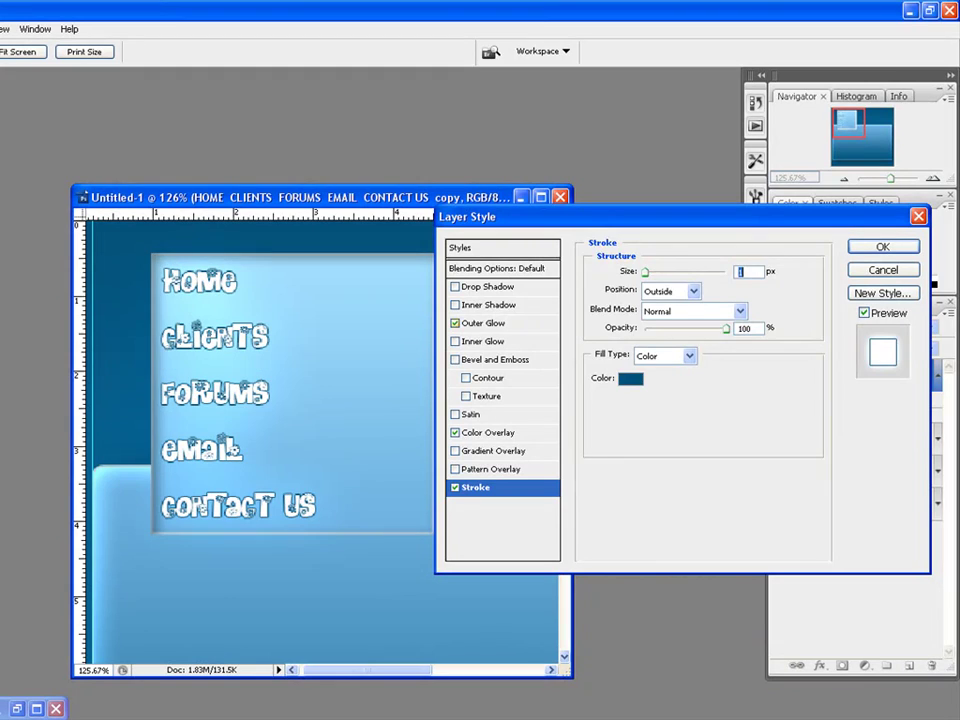
{"action": "left_click", "coordinate": [484, 323]}
{"action": "mouse_move", "coordinate": [689, 293]}
{"action": "left_mouse_down"}
{"action": "mouse_move", "coordinate": [645, 293]}
{"action": "mouse_move", "coordinate": [654, 293]}
{"action": "left_mouse_up"}
{"action": "type", "text": "1"}
{"action": "left_click_drag", "start_coordinate": [726, 482], "coordinate": [674, 482]}
{"action": "mouse_move", "coordinate": [666, 410]}
{"action": "left_mouse_down"}
{"action": "mouse_move", "coordinate": [645, 410]}
{"action": "mouse_move", "coordinate": [684, 410]}
{"action": "mouse_move", "coordinate": [662, 410]}
{"action": "left_mouse_up"}
{"action": "left_click_drag", "start_coordinate": [645, 293], "coordinate": [653, 293]}
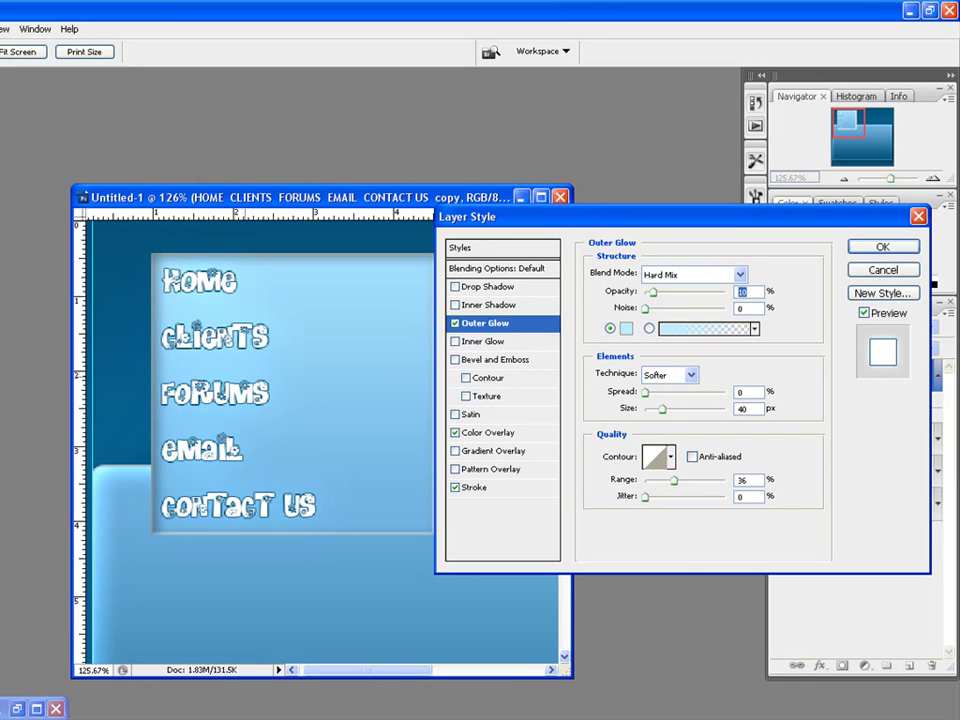
{"action": "left_click", "coordinate": [455, 323]}
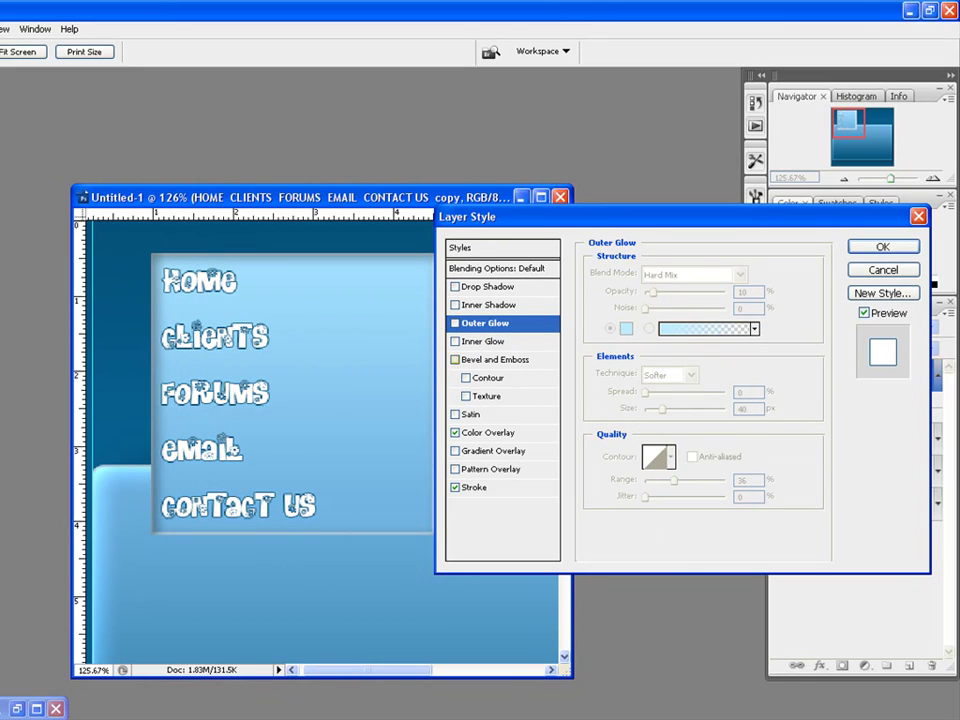
Remove the Stroke from the menu text, compare it with and without the Color Overlay, and keep the white overlay
{"action": "left_click", "coordinate": [455, 432]}
{"action": "left_click", "coordinate": [455, 487]}
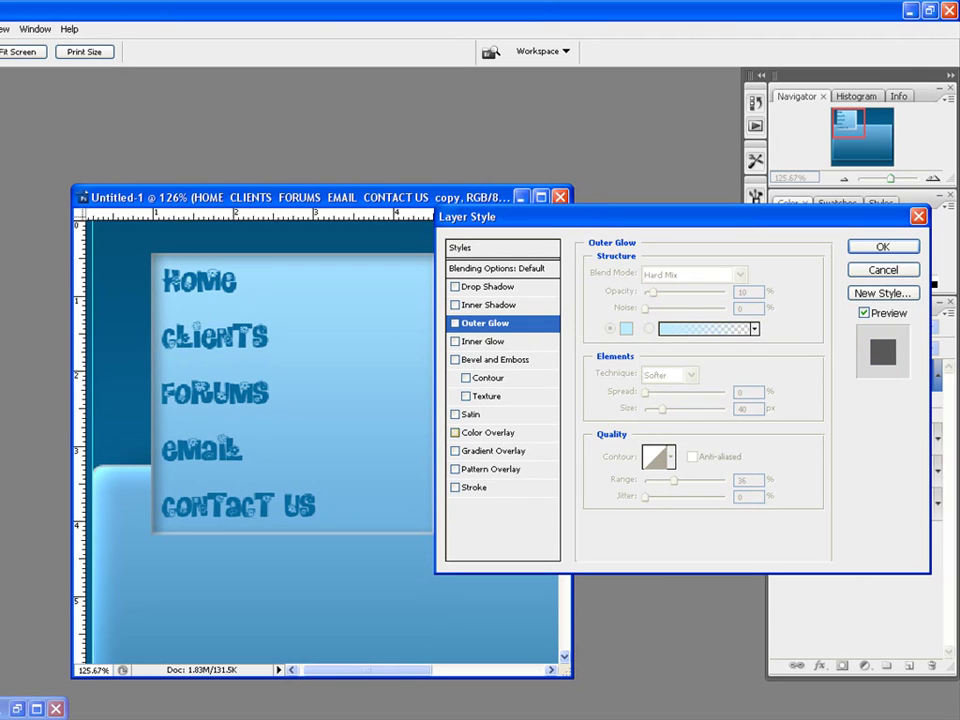
{"action": "left_click", "coordinate": [455, 432]}
{"action": "left_click", "coordinate": [455, 433]}
{"action": "left_click", "coordinate": [455, 433]}
{"action": "left_click", "coordinate": [489, 433]}
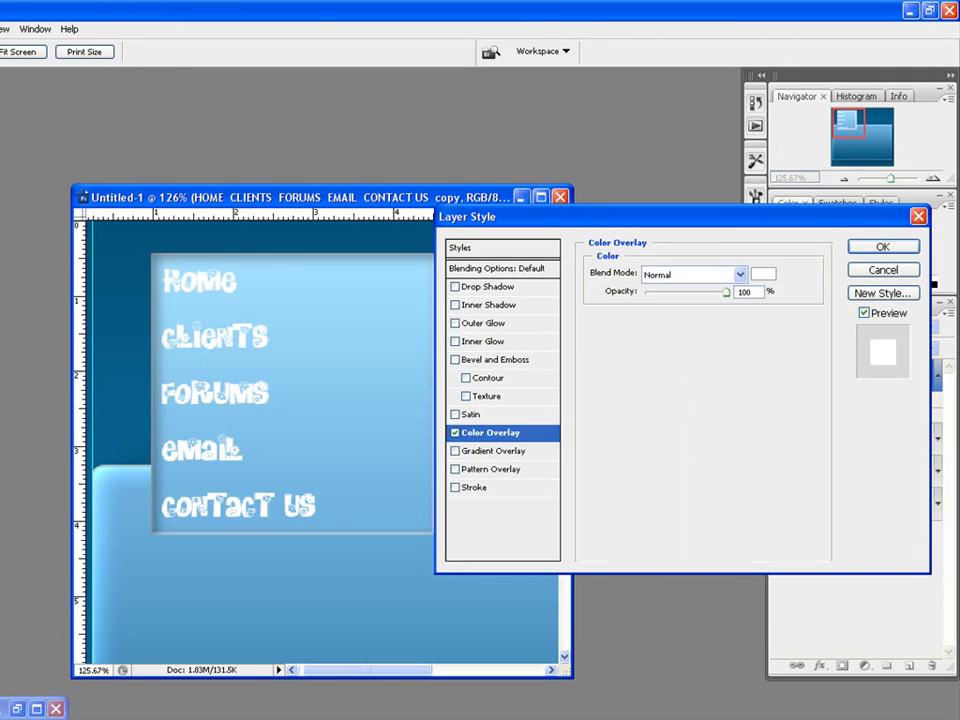
{"action": "left_click", "coordinate": [763, 273]}
{"action": "left_click", "coordinate": [137, 328]}
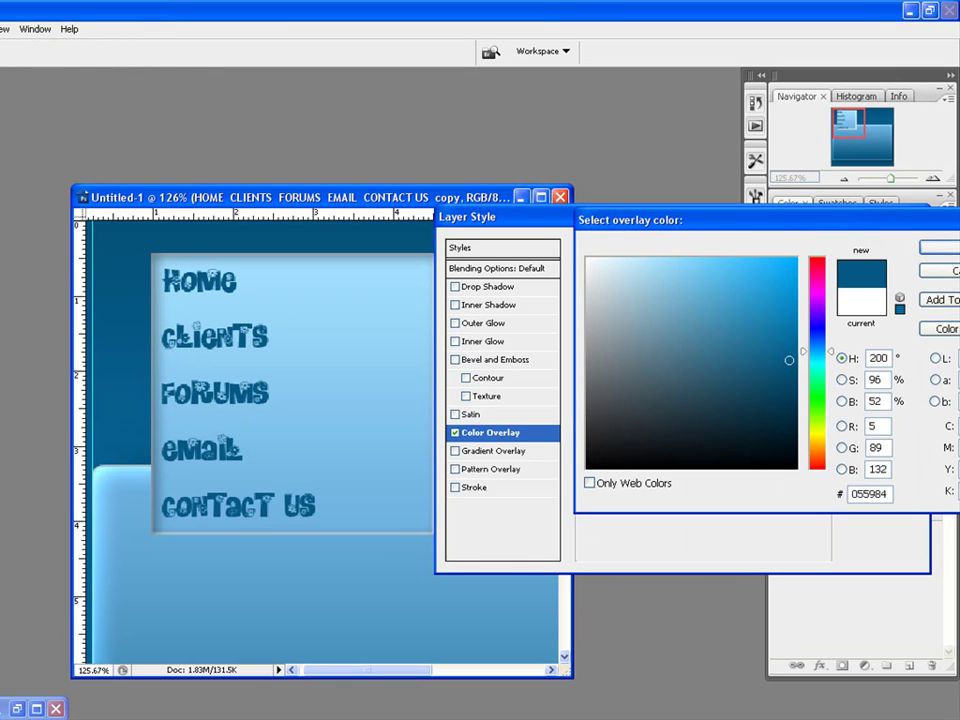
{"action": "mouse_move", "coordinate": [789, 360]}
{"action": "left_mouse_down"}
{"action": "mouse_move", "coordinate": [785, 289]}
{"action": "mouse_move", "coordinate": [789, 310]}
{"action": "mouse_move", "coordinate": [789, 302]}
{"action": "mouse_move", "coordinate": [705, 332]}
{"action": "mouse_move", "coordinate": [639, 302]}
{"action": "mouse_move", "coordinate": [645, 356]}
{"action": "mouse_move", "coordinate": [597, 378]}
{"action": "mouse_move", "coordinate": [738, 410]}
{"action": "mouse_move", "coordinate": [793, 296]}
{"action": "mouse_move", "coordinate": [796, 259]}
{"action": "left_mouse_up"}
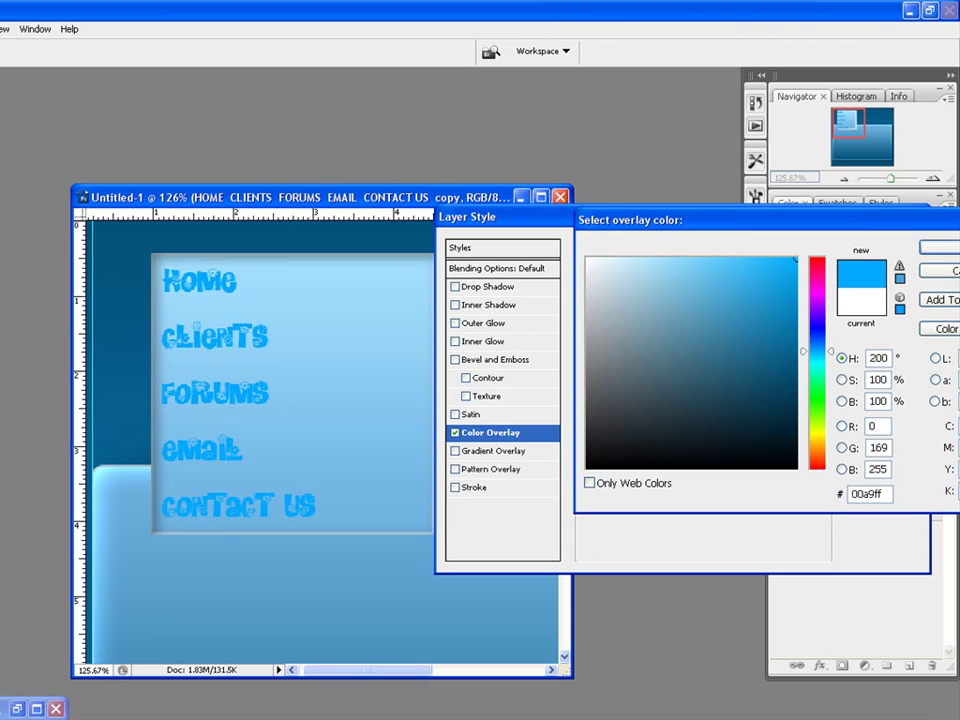
{"action": "left_click", "coordinate": [818, 358]}
{"action": "left_click", "coordinate": [796, 361]}
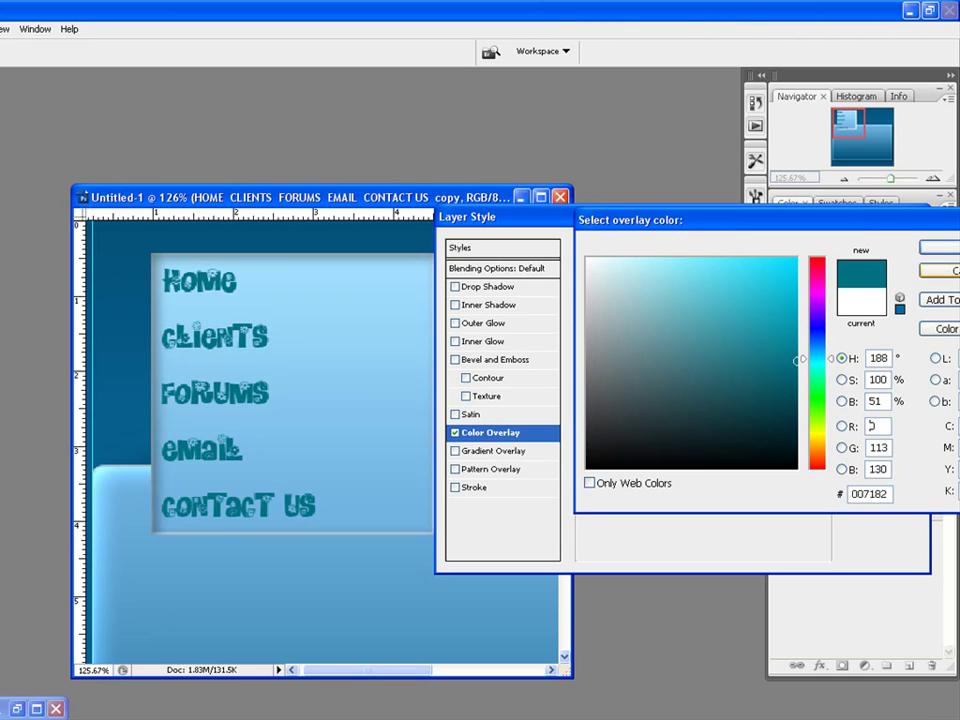
{"action": "key", "text": "Escape"}
Remove the white Color Overlay from the menu text, apply the layer style and check the result
{"action": "left_click", "coordinate": [455, 433]}
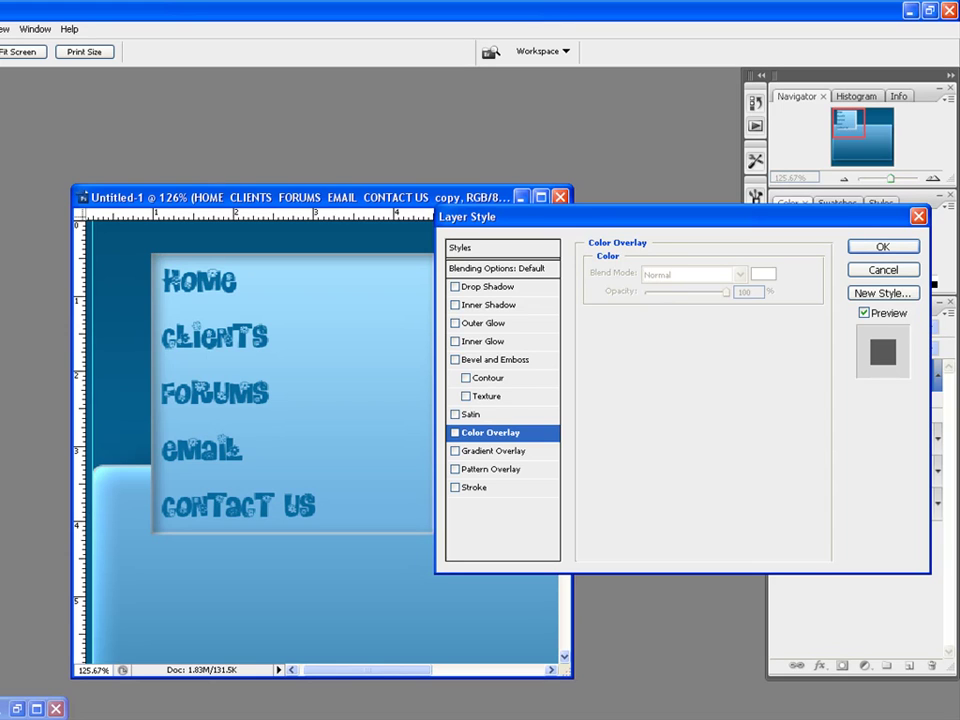
{"action": "left_click", "coordinate": [883, 247]}
{"action": "scroll", "coordinate": [190, 417], "scroll_direction": "down", "scroll_amount": 3}
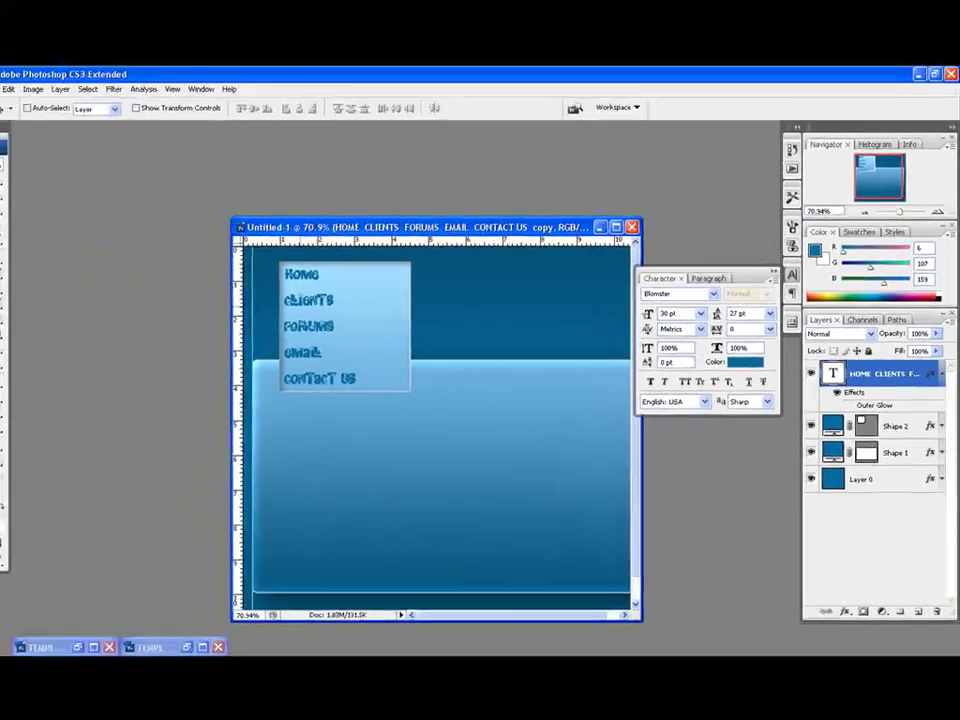
{"action": "scroll", "coordinate": [222, 287], "scroll_direction": "up", "scroll_amount": 4}
{"action": "scroll", "coordinate": [355, 315], "scroll_direction": "up", "scroll_amount": 3}
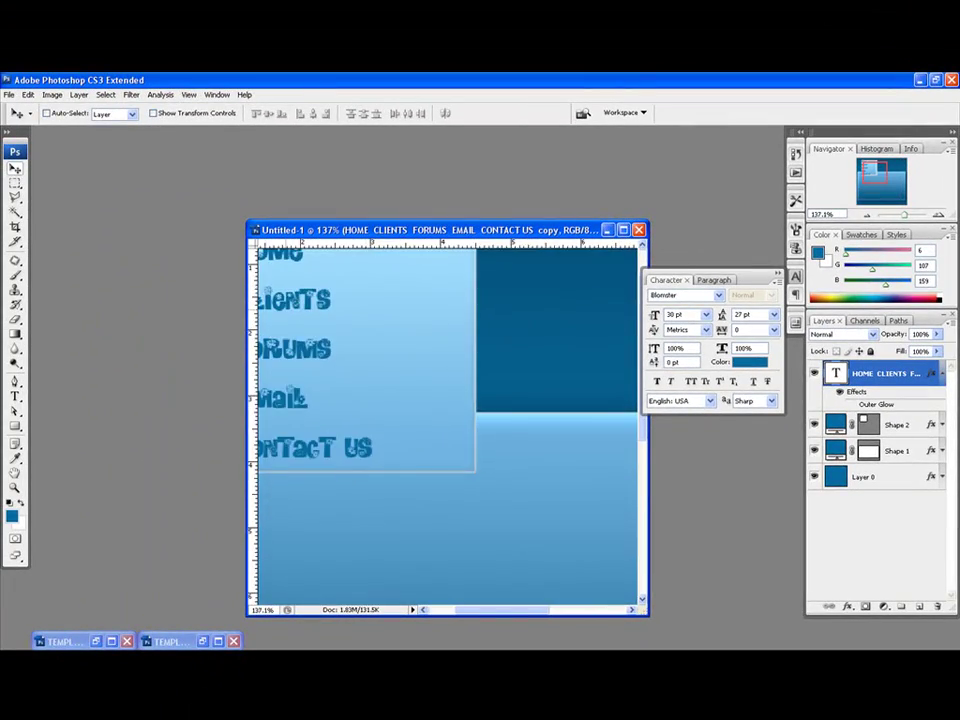
{"action": "scroll", "coordinate": [355, 315], "scroll_direction": "down", "scroll_amount": 7}
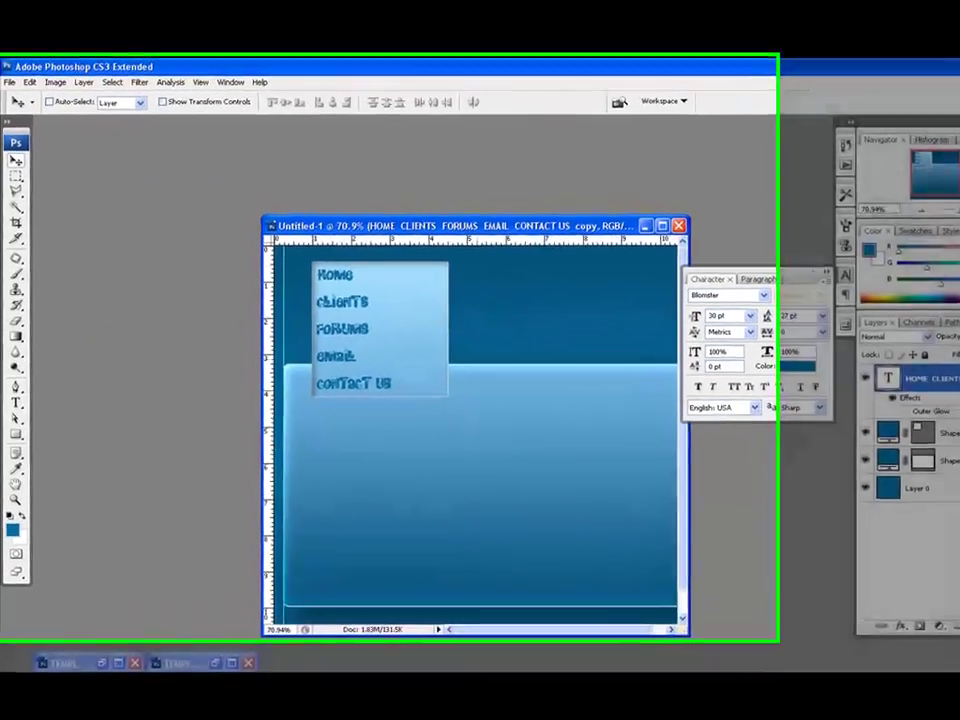
{"action": "scroll", "coordinate": [480, 404], "scroll_direction": "down", "scroll_amount": 2}
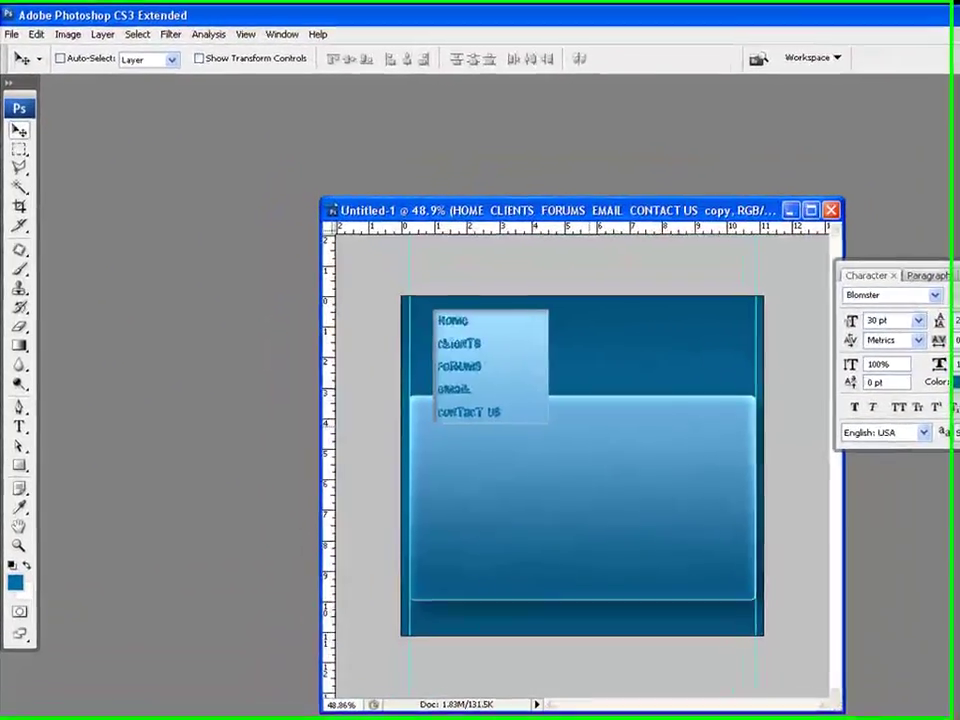
{"action": "scroll", "coordinate": [480, 404], "scroll_direction": "up", "scroll_amount": 1}
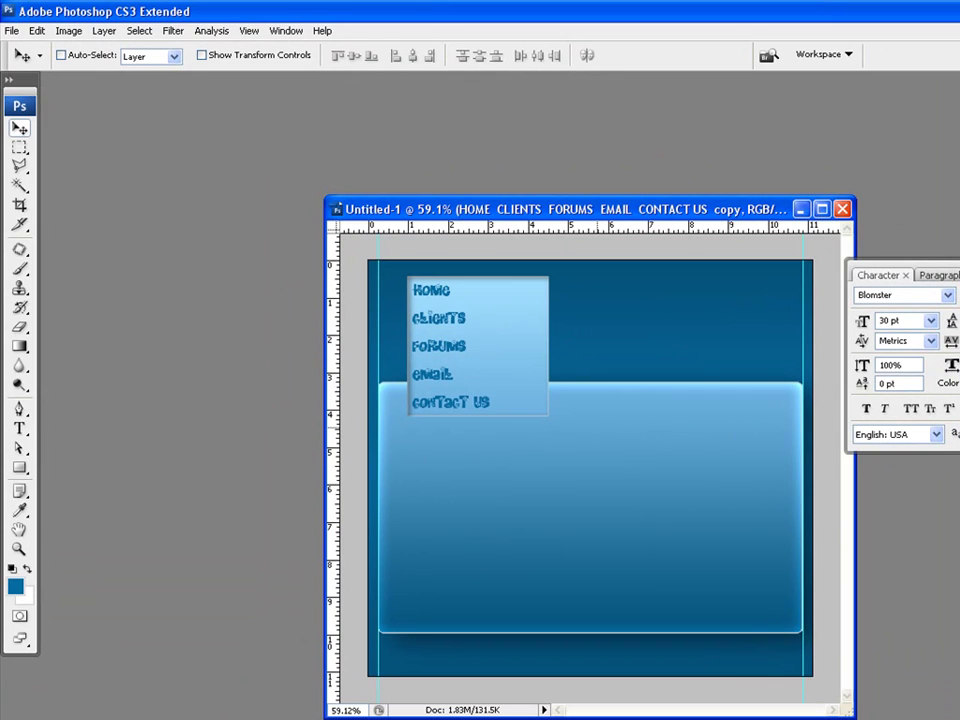
Add a paragraph text box in the header beside the menu panel containing the title "FINETUTOR WEB"
{"action": "key", "text": "t"}
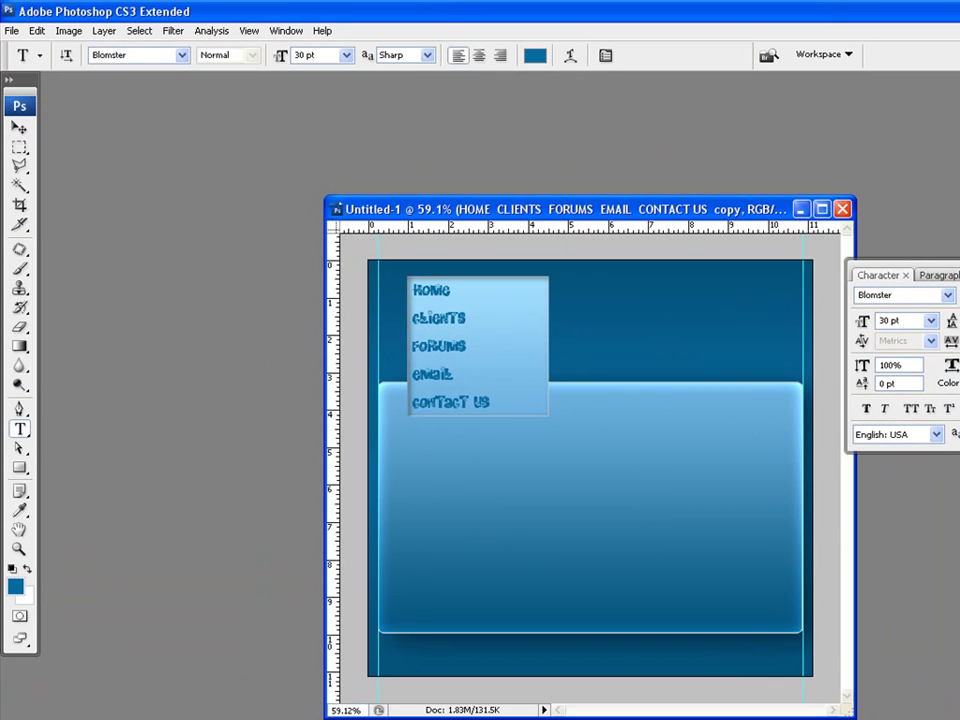
{"action": "left_click_drag", "start_coordinate": [562, 209], "coordinate": [456, 209]}
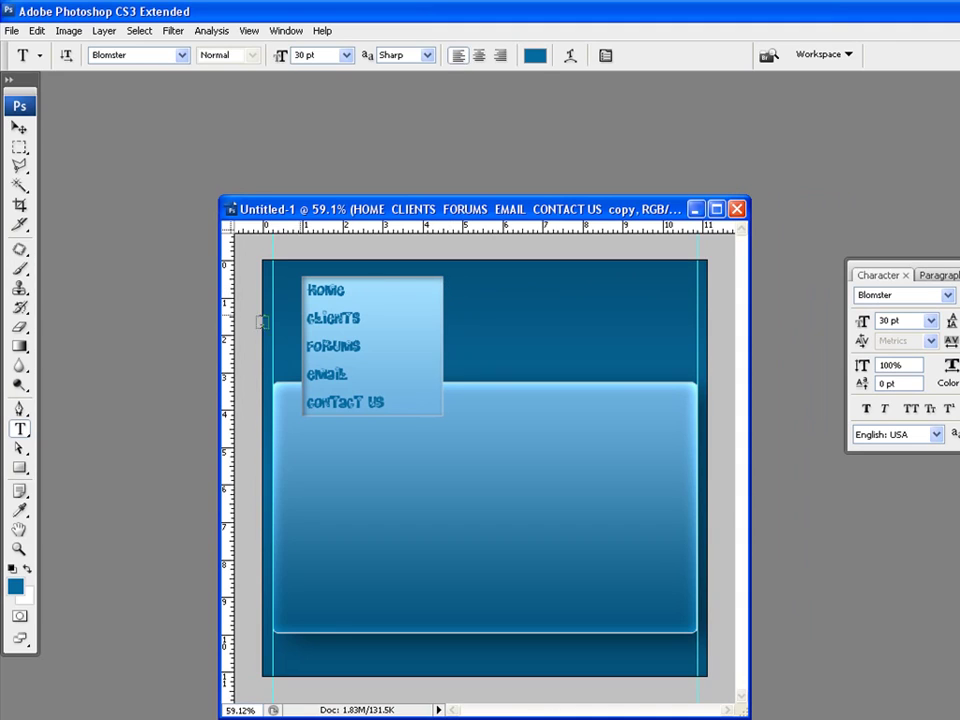
{"action": "left_click_drag", "start_coordinate": [457, 296], "coordinate": [697, 351]}
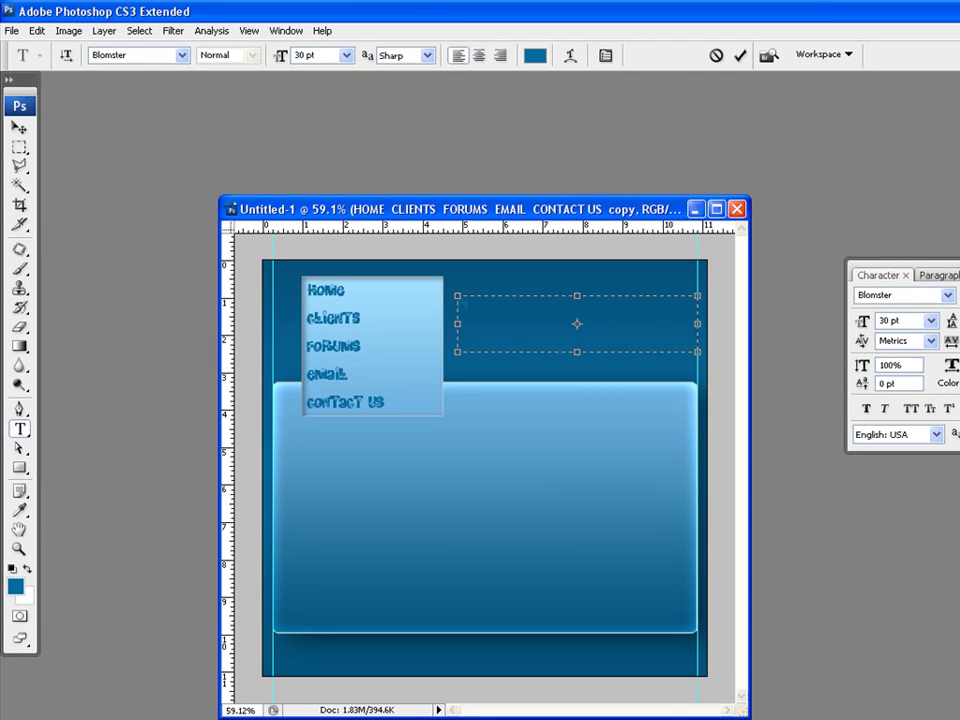
{"action": "type", "text": "our"}
{"action": "key", "text": "BackSpace"}
{"action": "key", "text": "BackSpace"}
{"action": "type", "text": "CUSTOM W"}
Set the whole FINETUTOR WEB title to 72 pt and enlarge its text box so the title fits on one line
{"action": "key", "text": "ctrl+a"}
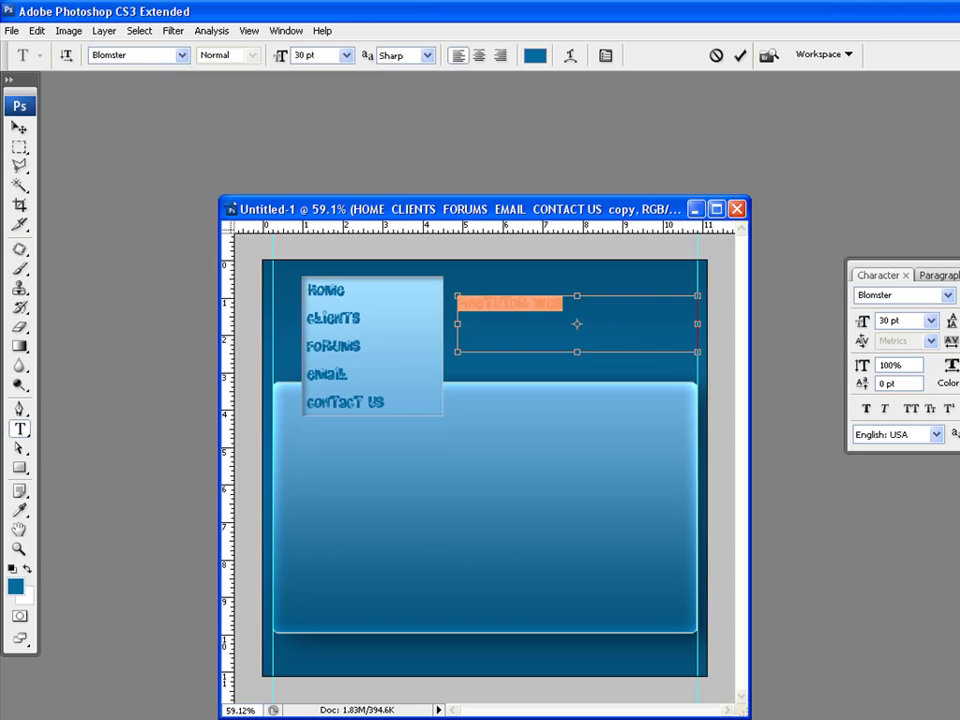
{"action": "left_click", "coordinate": [346, 55]}
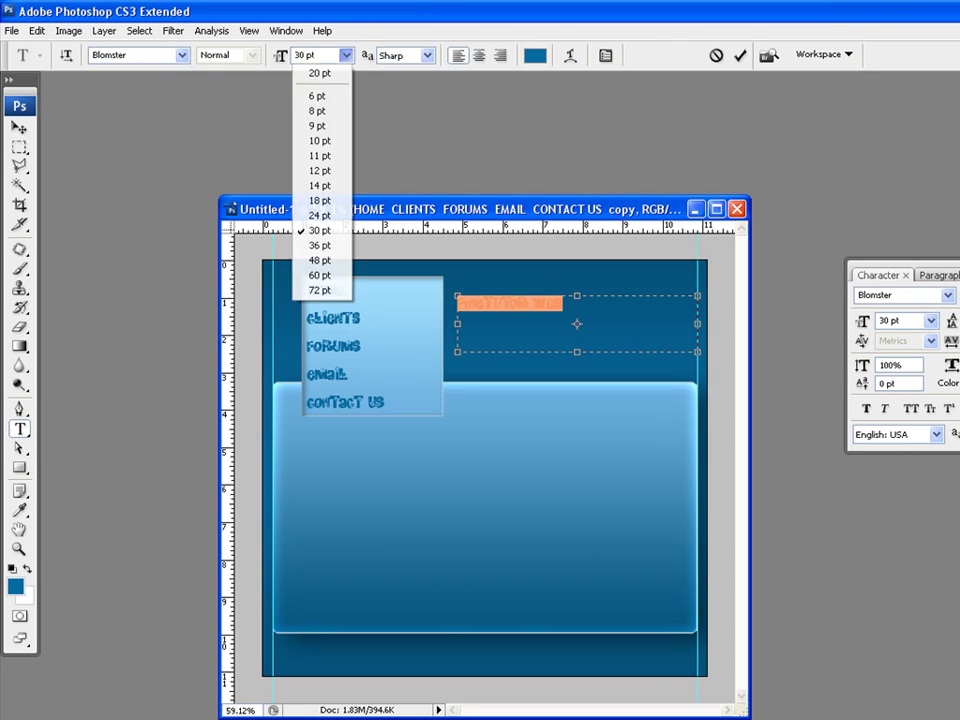
{"action": "left_click", "coordinate": [315, 289]}
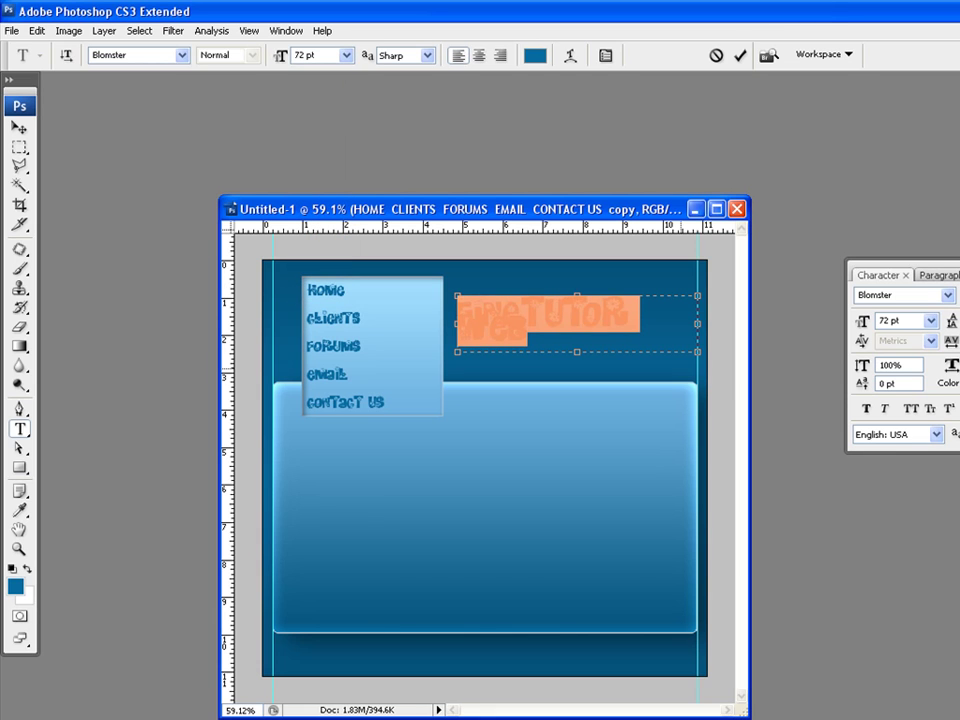
{"action": "left_click", "coordinate": [696, 350]}
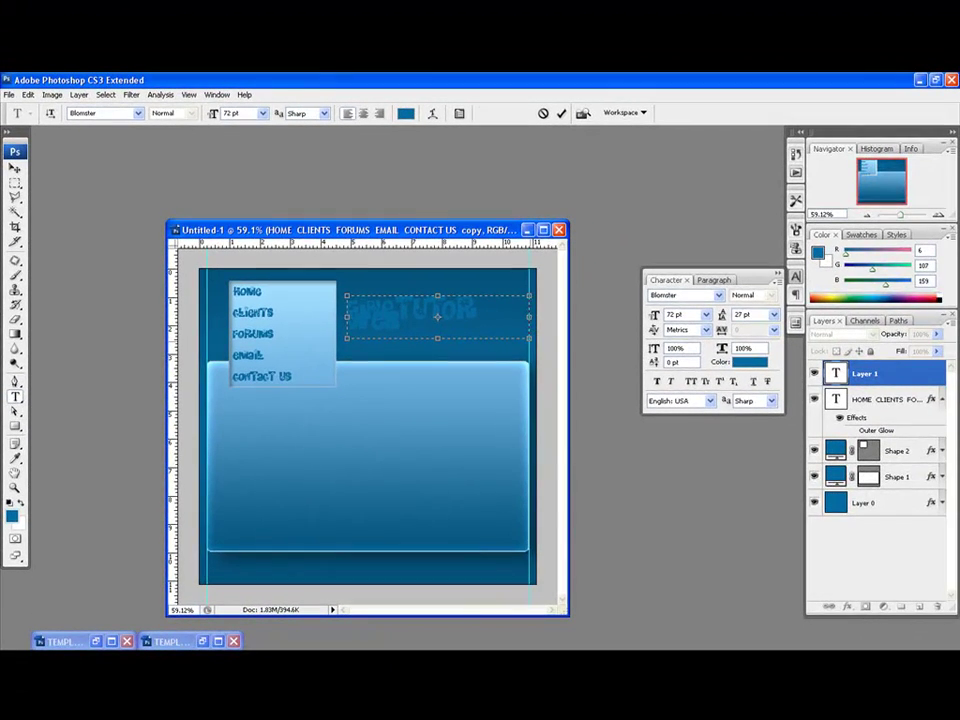
{"action": "left_click_drag", "start_coordinate": [669, 350], "coordinate": [708, 411]}
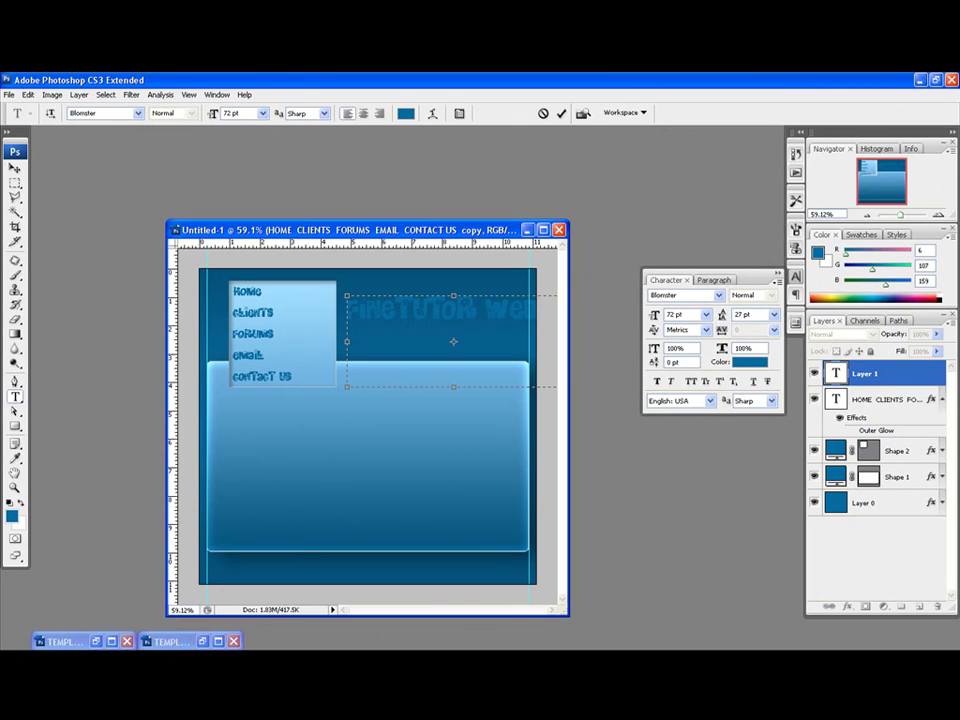
Try resetting the title's character settings to their defaults
{"action": "key", "text": "ctrl+t"}
{"action": "key", "text": "ctrl+t"}
{"action": "left_click", "coordinate": [777, 280]}
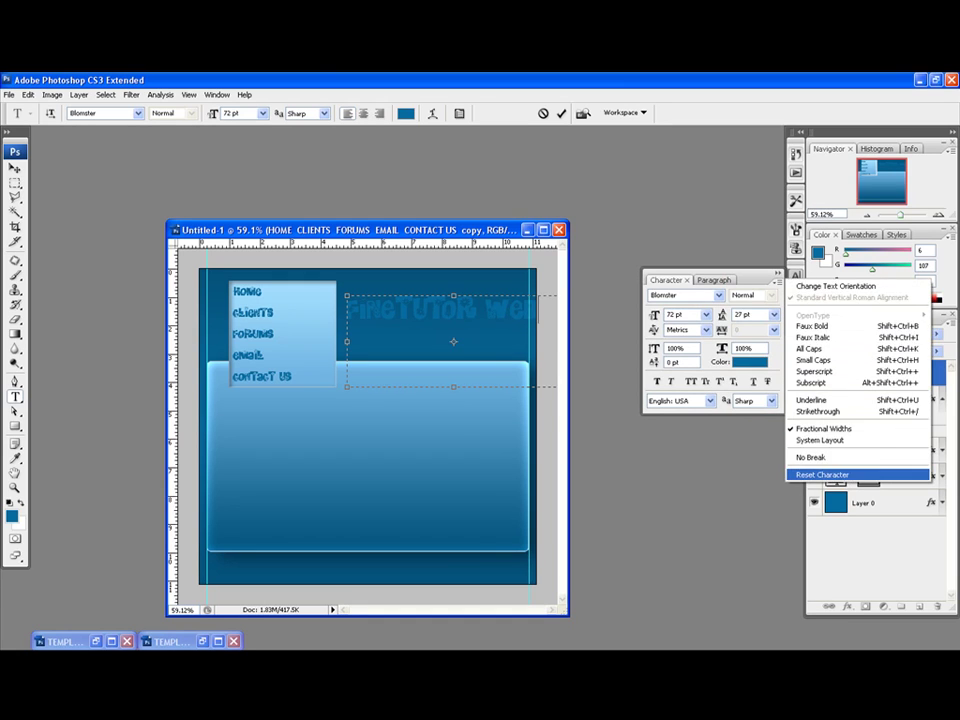
{"action": "left_click", "coordinate": [857, 474]}
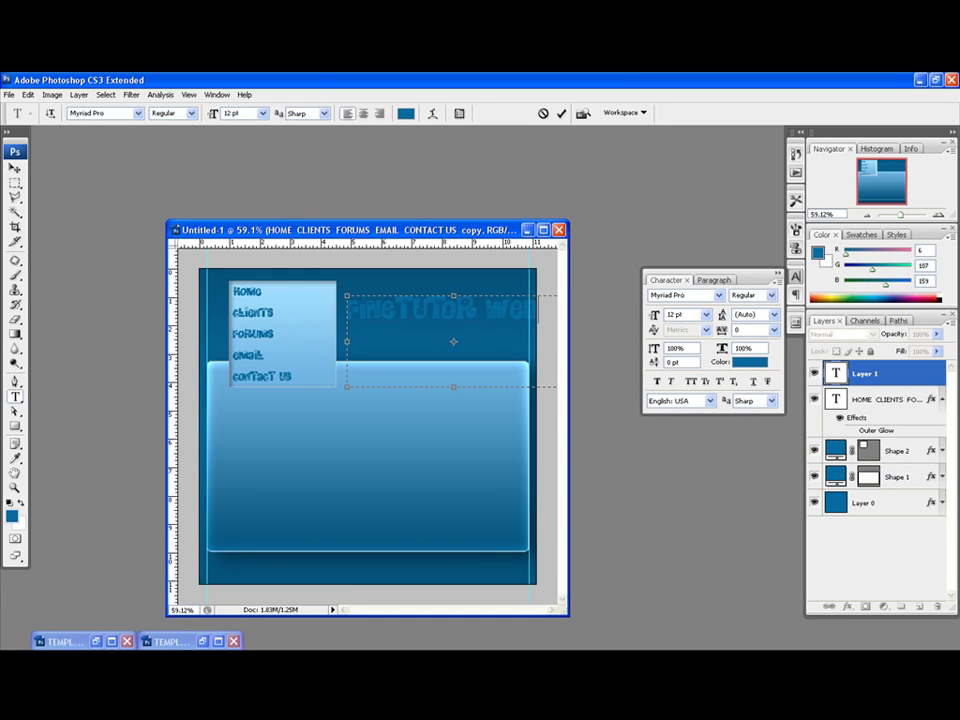
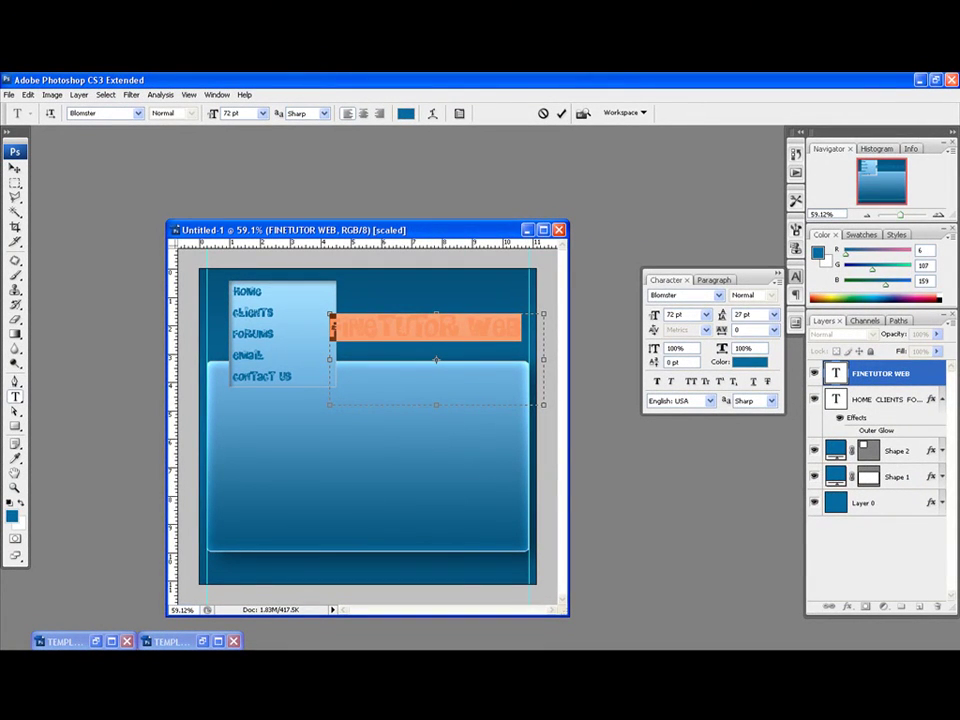
Set the FINETUTOR WEB title's font size to 75 pt and commit the text
{"action": "left_click", "coordinate": [236, 113]}
{"action": "key", "text": "Up"}
{"action": "key", "text": "Up"}
{"action": "key", "text": "Up"}
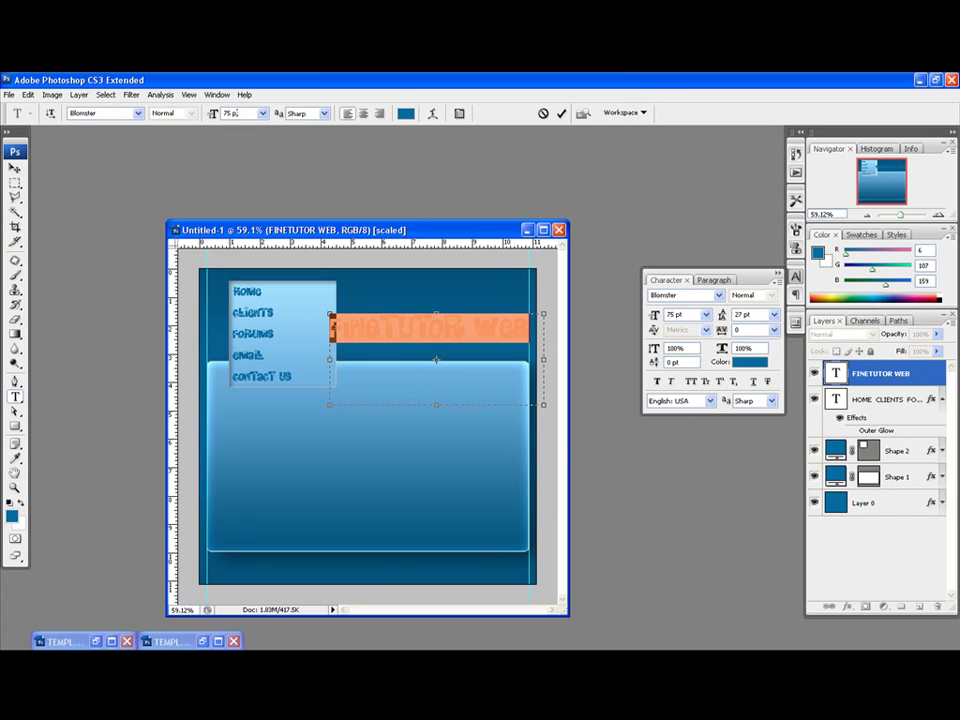
{"action": "key", "text": "ctrl+Return"}
{"action": "key", "text": "v"}
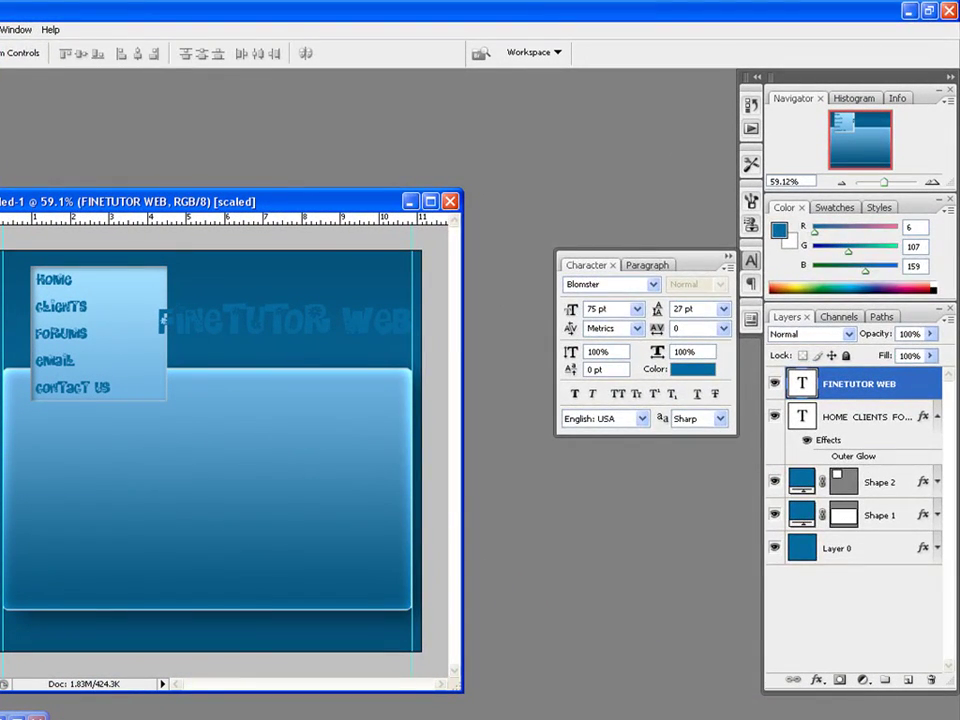
Add a white (#ffffff) Color Overlay to the FINETUTOR WEB title and shift the title slightly up, clear of the menu panel
{"action": "double_click", "coordinate": [915, 384]}
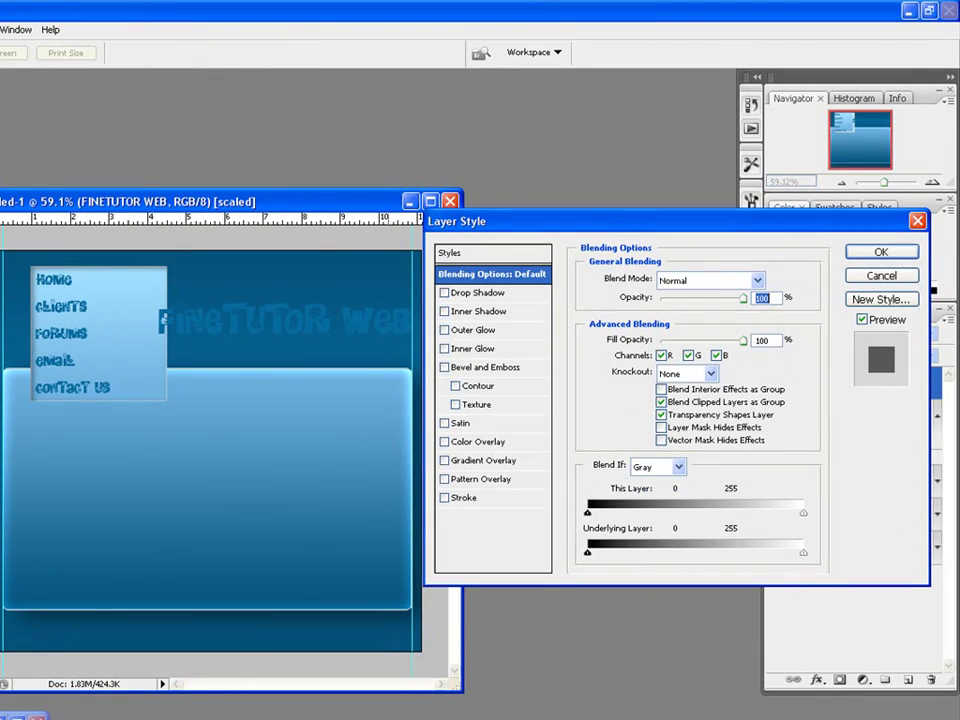
{"action": "left_click", "coordinate": [445, 442]}
{"action": "left_click", "coordinate": [479, 442]}
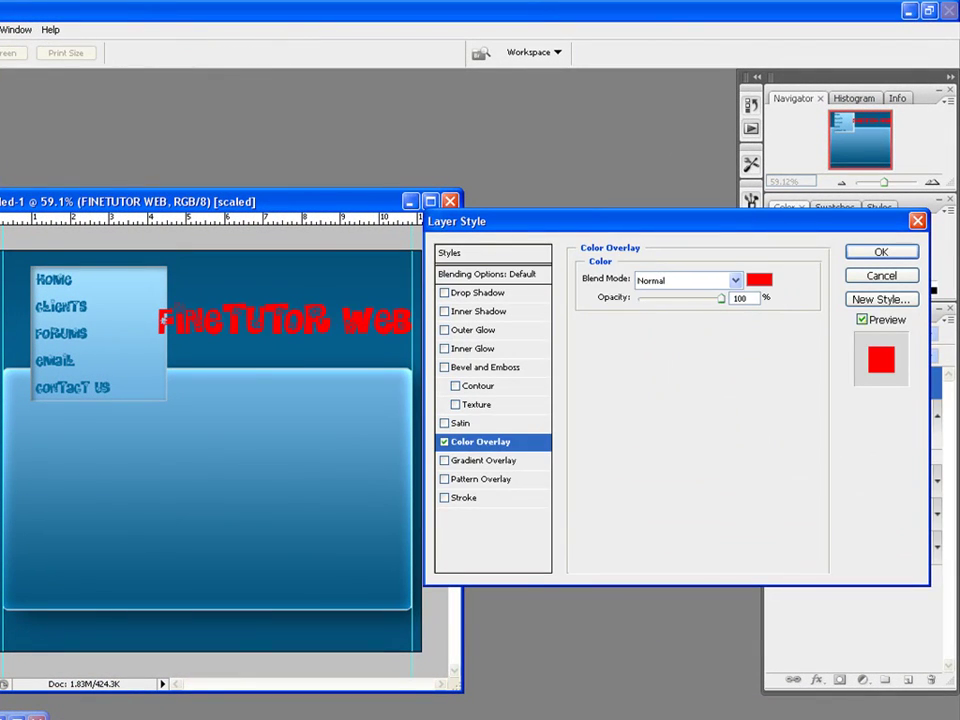
{"action": "left_click", "coordinate": [759, 279]}
{"action": "left_click", "coordinate": [579, 264]}
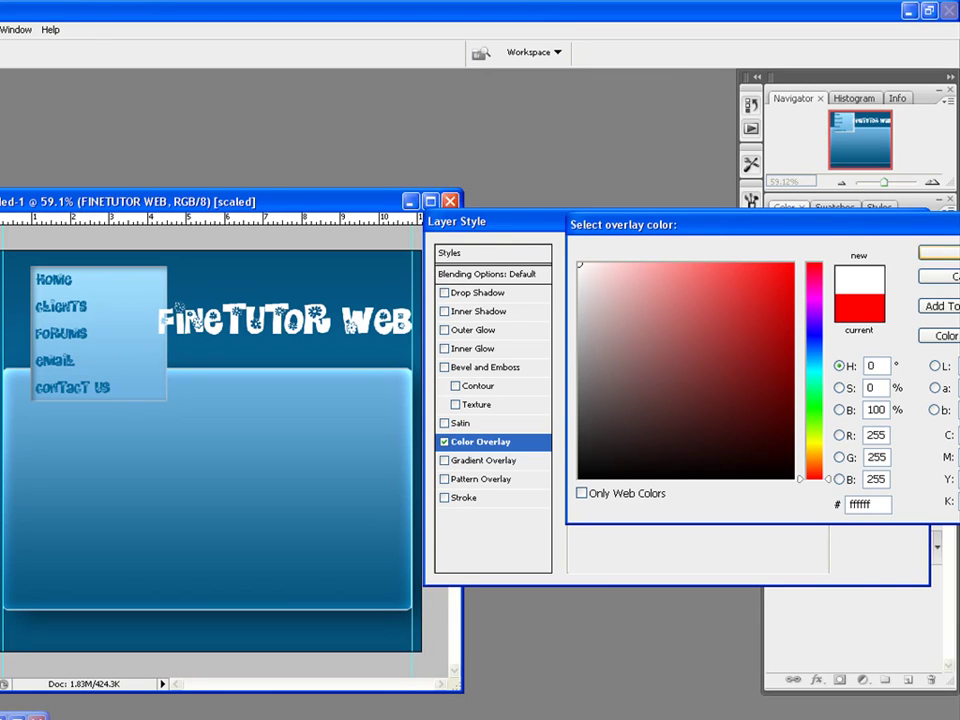
{"action": "key", "text": "Return"}
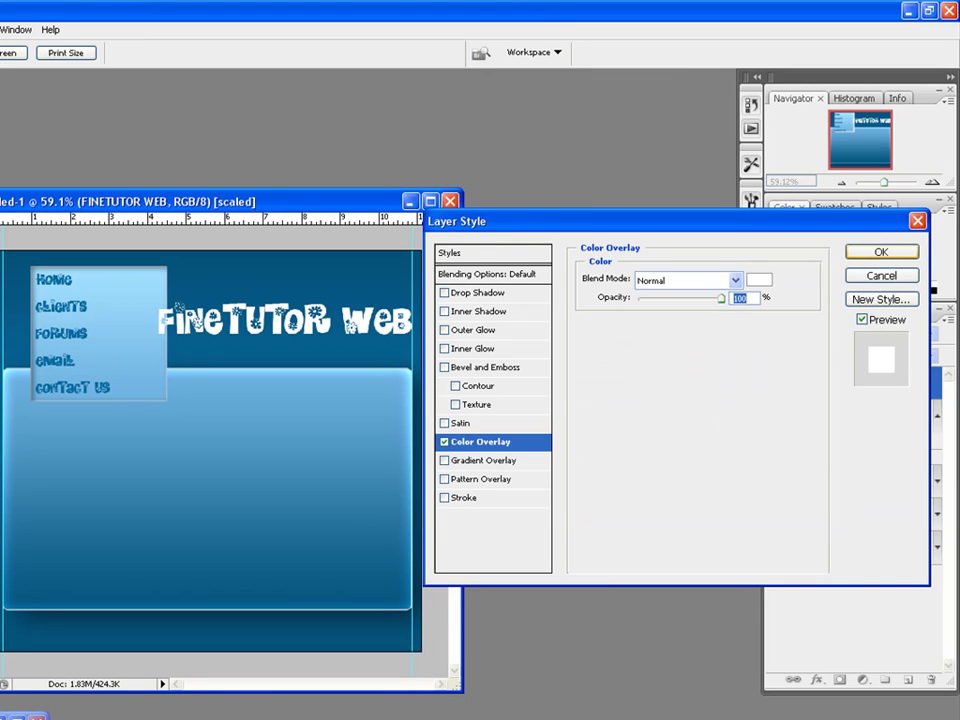
{"action": "key", "text": "Return"}
{"action": "left_click_drag", "start_coordinate": [178, 304], "coordinate": [200, 300]}
{"action": "left_click_drag", "start_coordinate": [266, 315], "coordinate": [251, 315]}
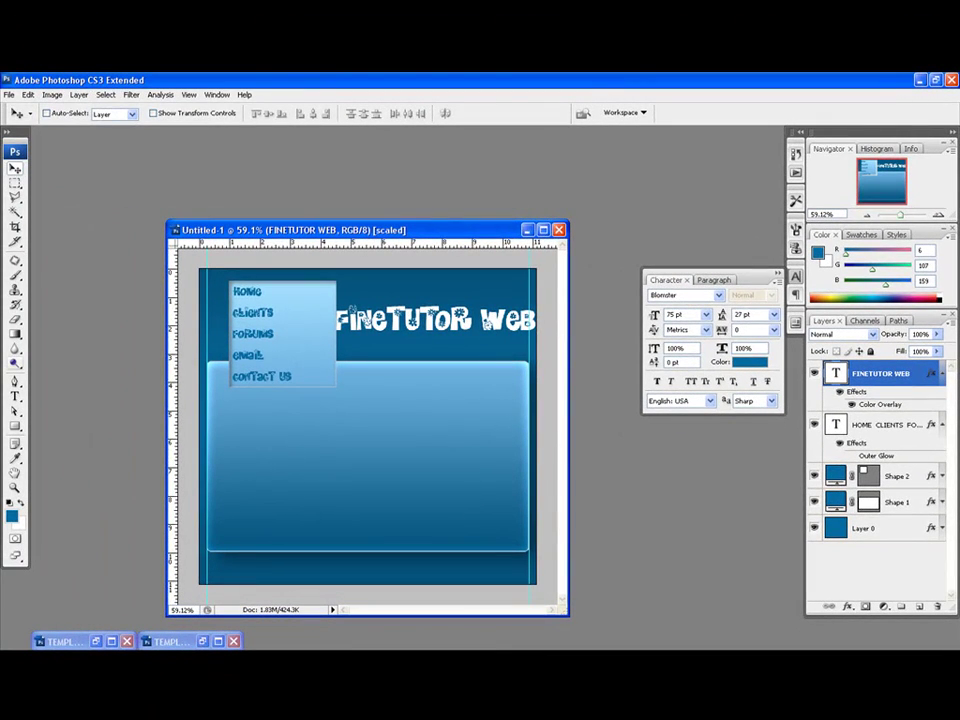
Reduce the FINETUTOR WEB title to 68 pt and move it so its end meets the right-hand guide
{"action": "left_click", "coordinate": [15, 397]}
{"action": "left_click", "coordinate": [421, 320]}
{"action": "key", "text": "ctrl+a"}
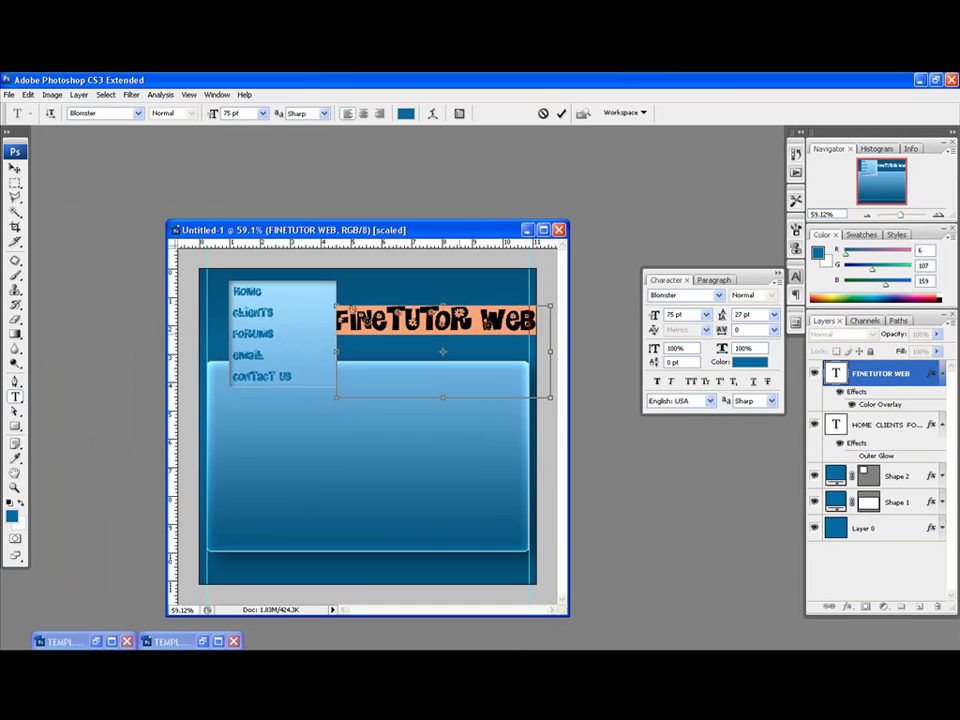
{"action": "left_click", "coordinate": [229, 113]}
{"action": "type", "text": "70"}
{"action": "key", "text": "Return"}
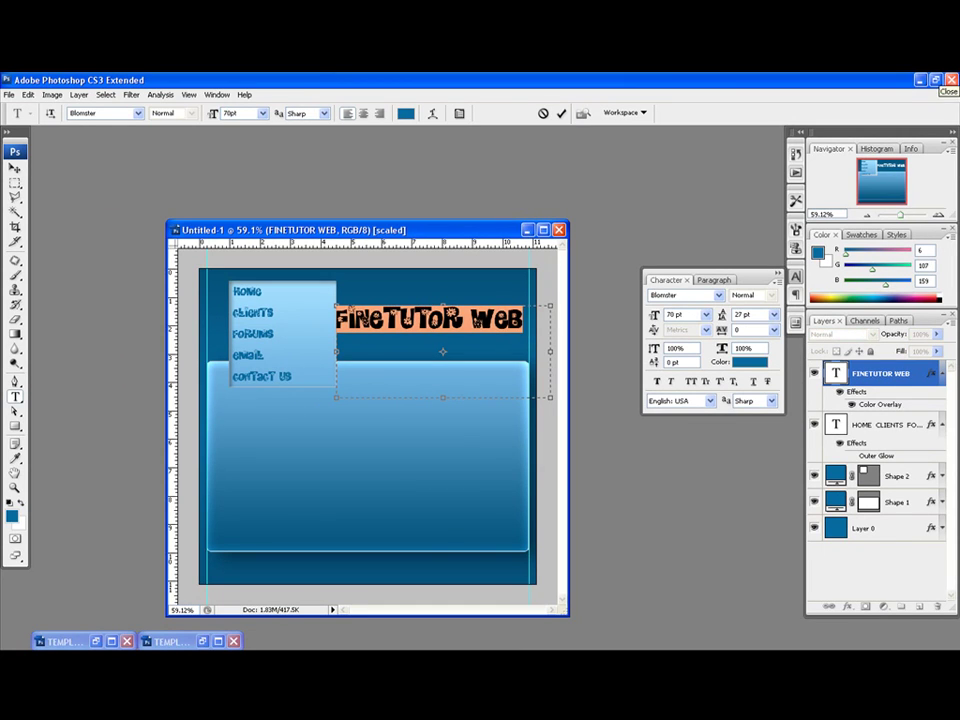
{"action": "type", "text": "72"}
{"action": "key", "text": "Return"}
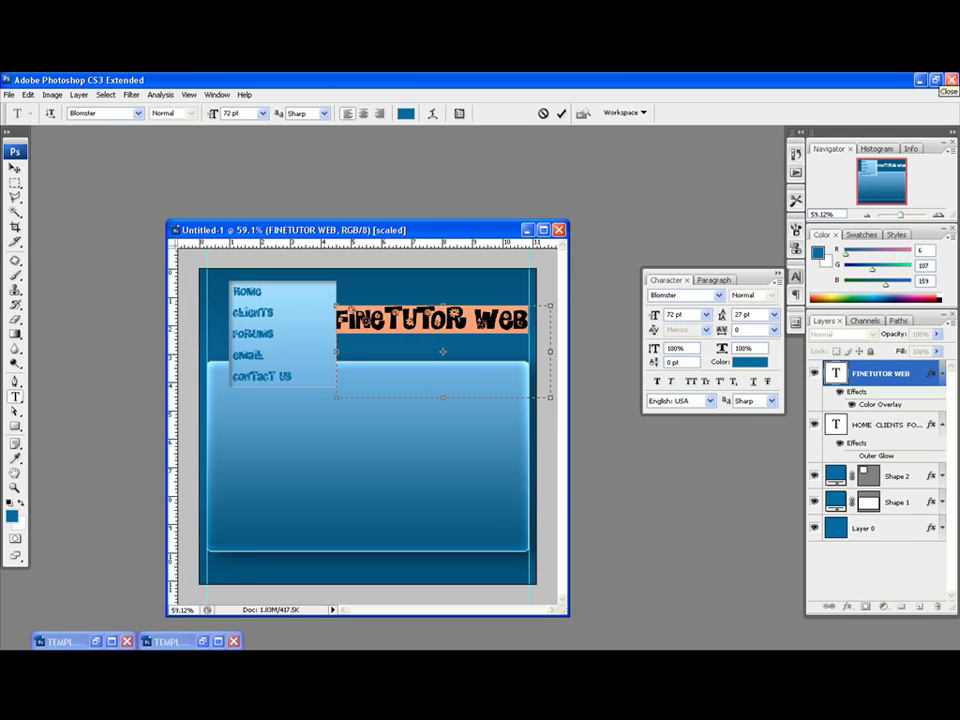
{"action": "key", "text": "Down"}
{"action": "key", "text": "Down"}
{"action": "key", "text": "Down"}
{"action": "key", "text": "Down"}
{"action": "key", "text": "Down"}
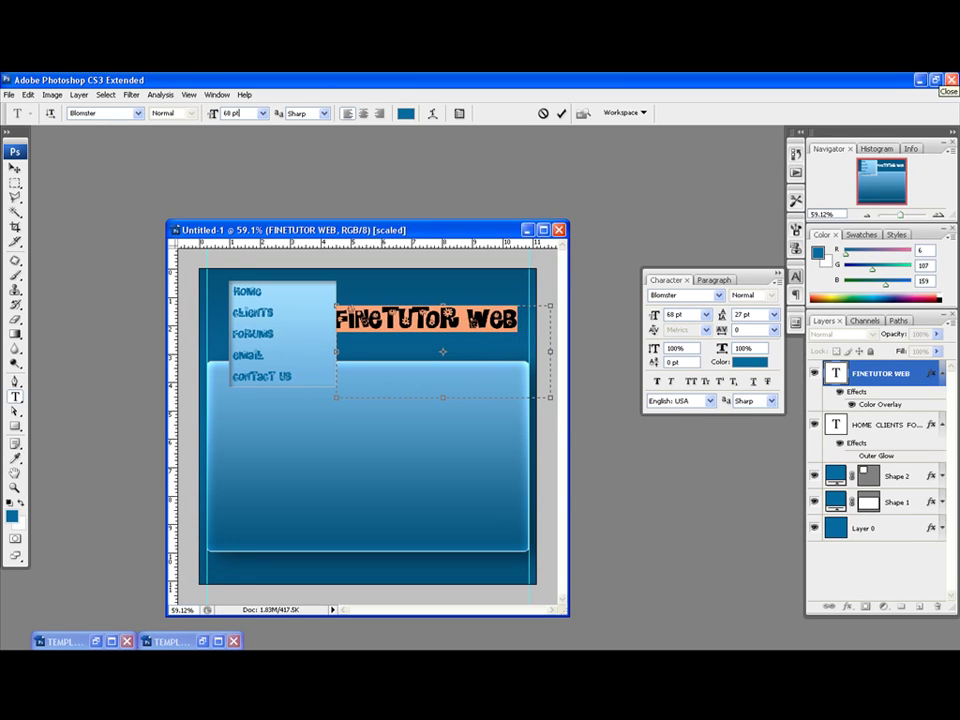
{"action": "key", "text": "Up"}
{"action": "left_click", "coordinate": [15, 168]}
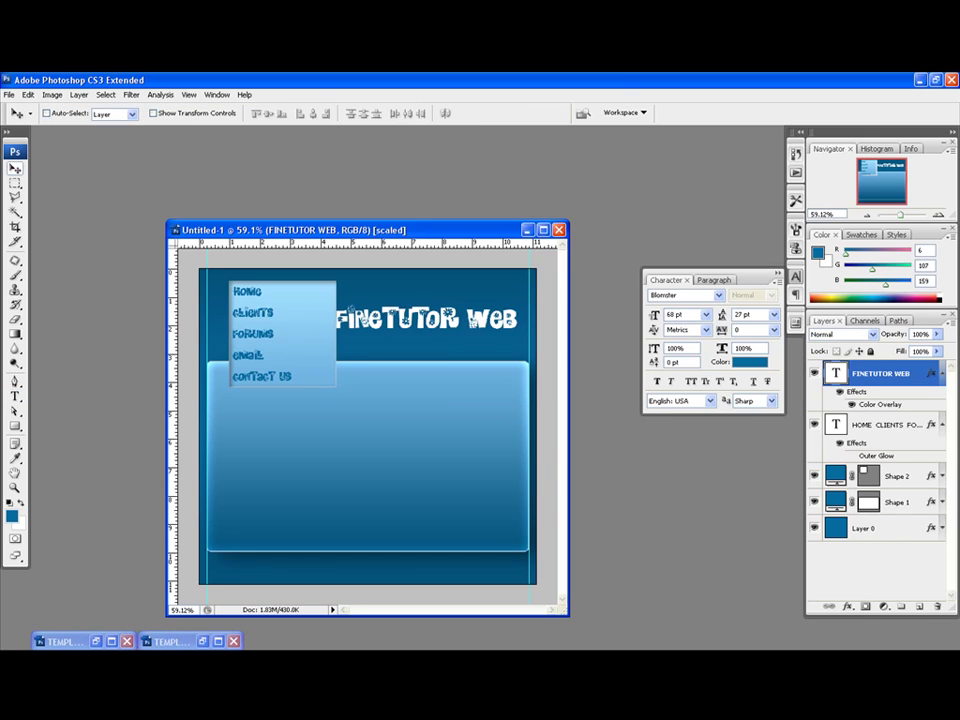
{"action": "left_click_drag", "start_coordinate": [350, 308], "coordinate": [363, 308]}
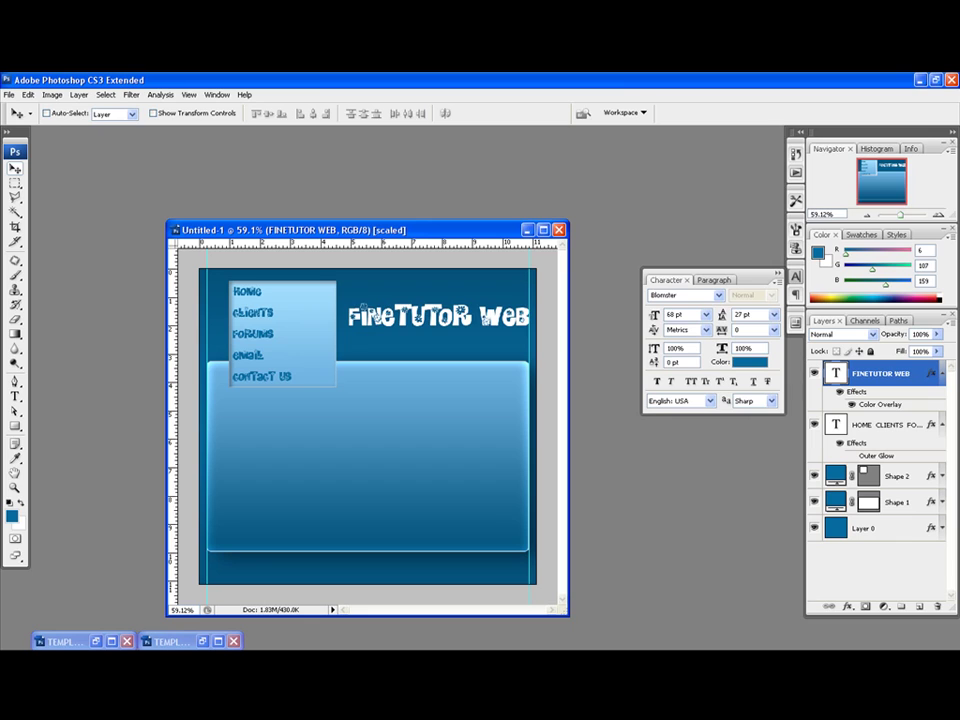
Duplicate the FINETUTOR WEB title layer and rename the lower of the two copies FINETUTOR REFLECT
{"action": "key", "text": "ctrl+j"}
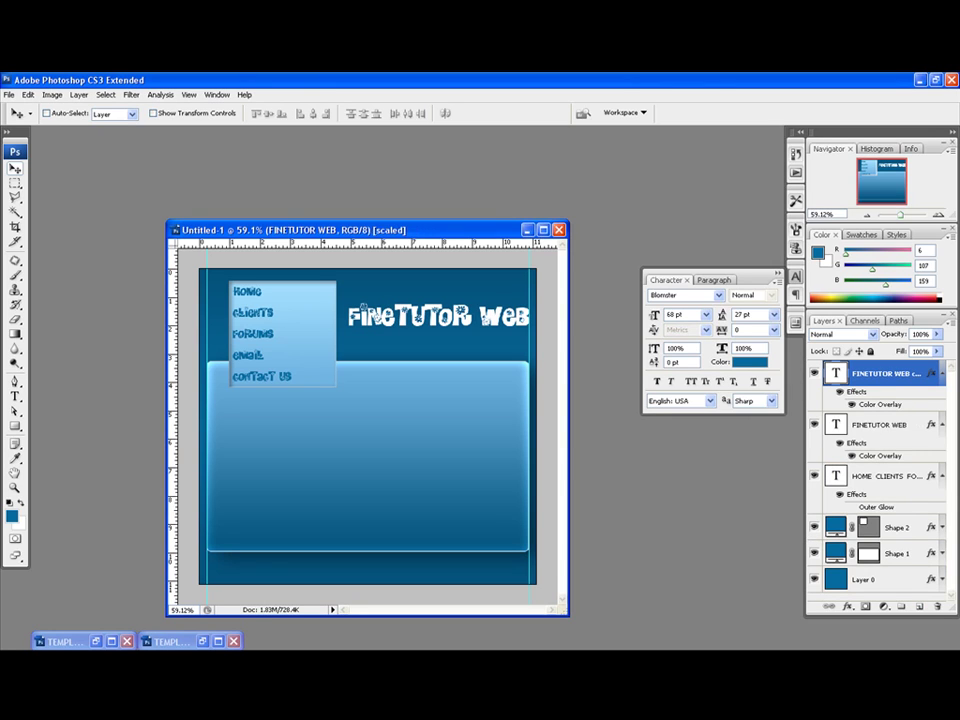
{"action": "key", "text": "alt+bracketleft"}
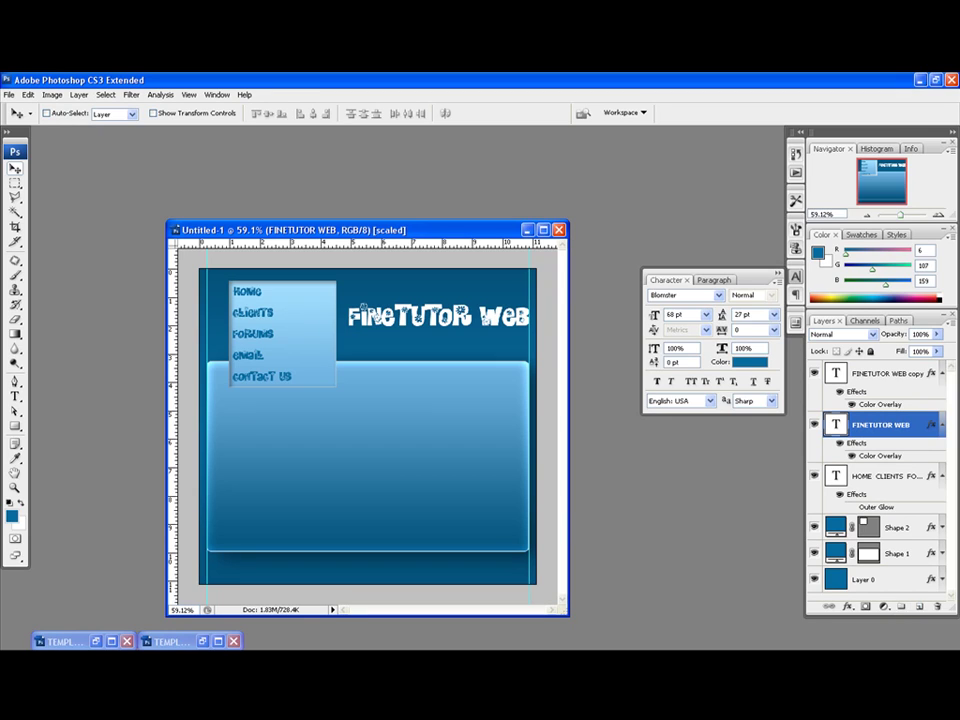
{"action": "double_click", "coordinate": [881, 425]}
{"action": "double_click", "coordinate": [902, 425]}
{"action": "type", "text": "REFLECT"}
{"action": "key", "text": "Return"}
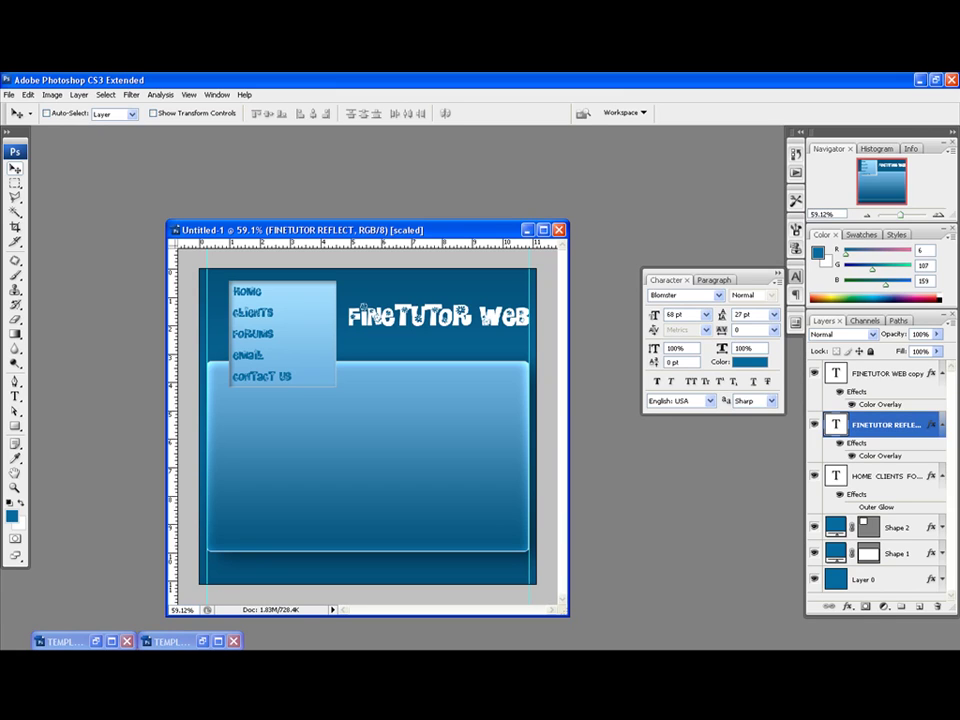
Add a layer mask to FINETUTOR REFLECT from its own text outline and flip the layer vertically
{"action": "left_click", "coordinate": [836, 424], "text": "ctrl"}
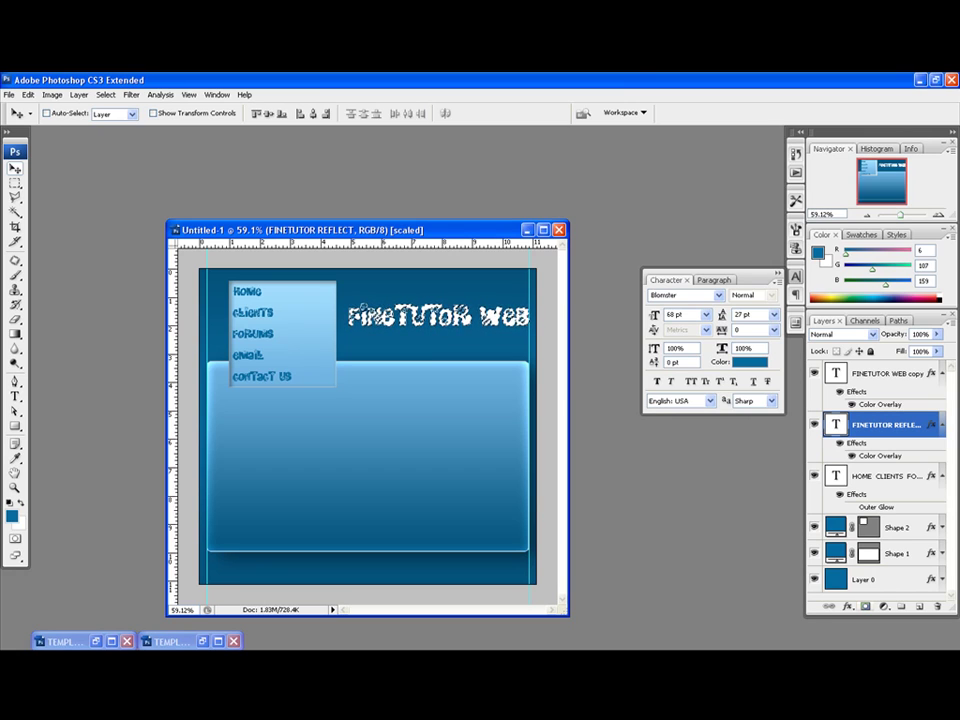
{"action": "left_click", "coordinate": [866, 606]}
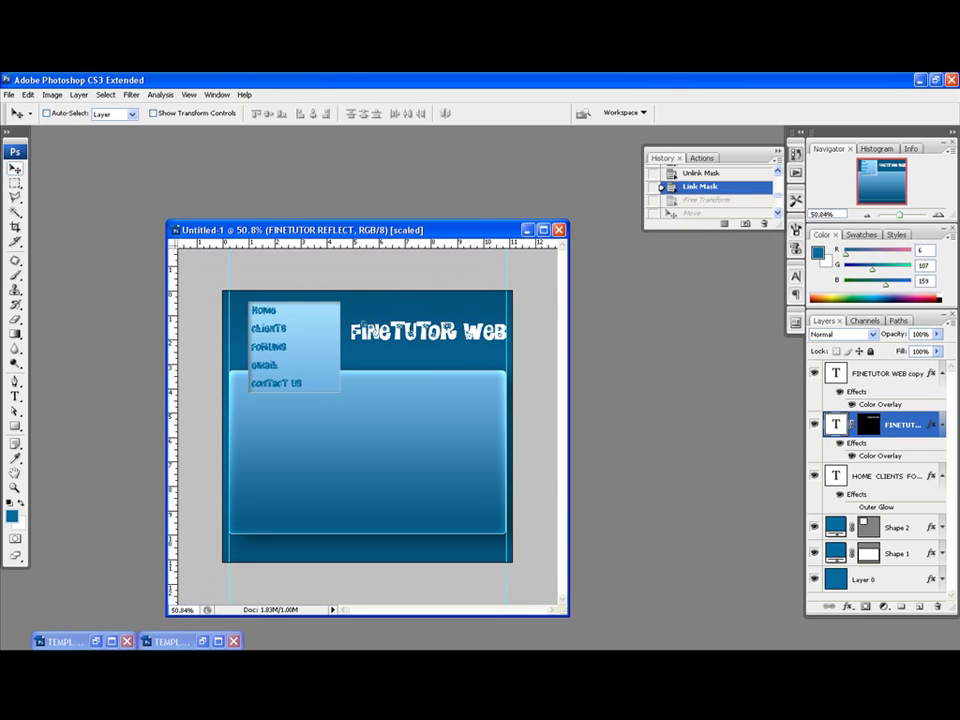
{"action": "key", "text": "ctrl+t"}
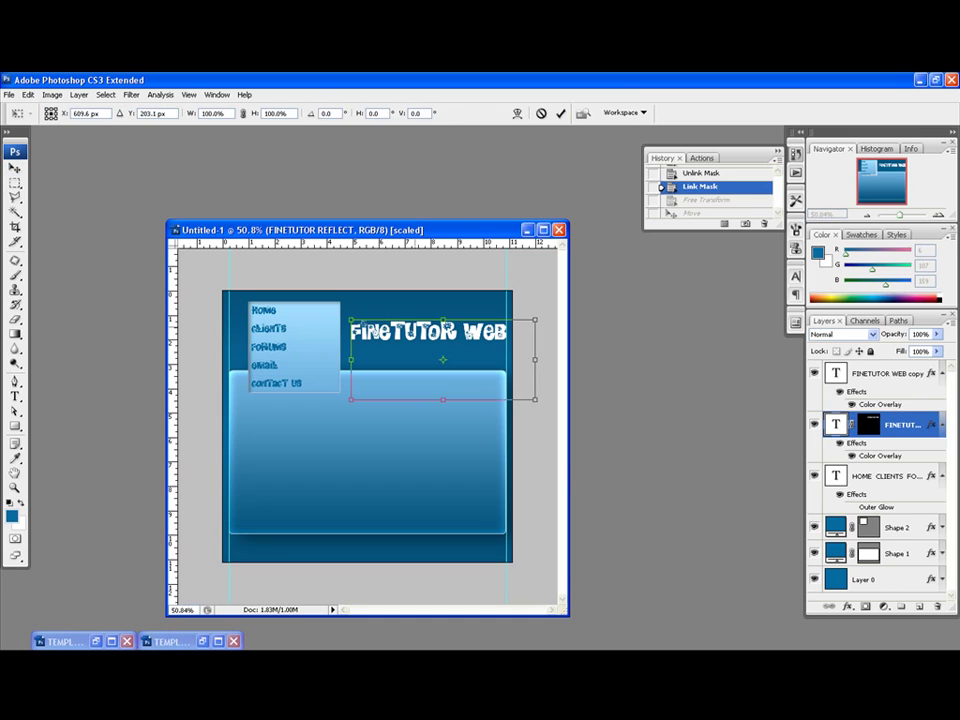
{"action": "right_click", "coordinate": [416, 328]}
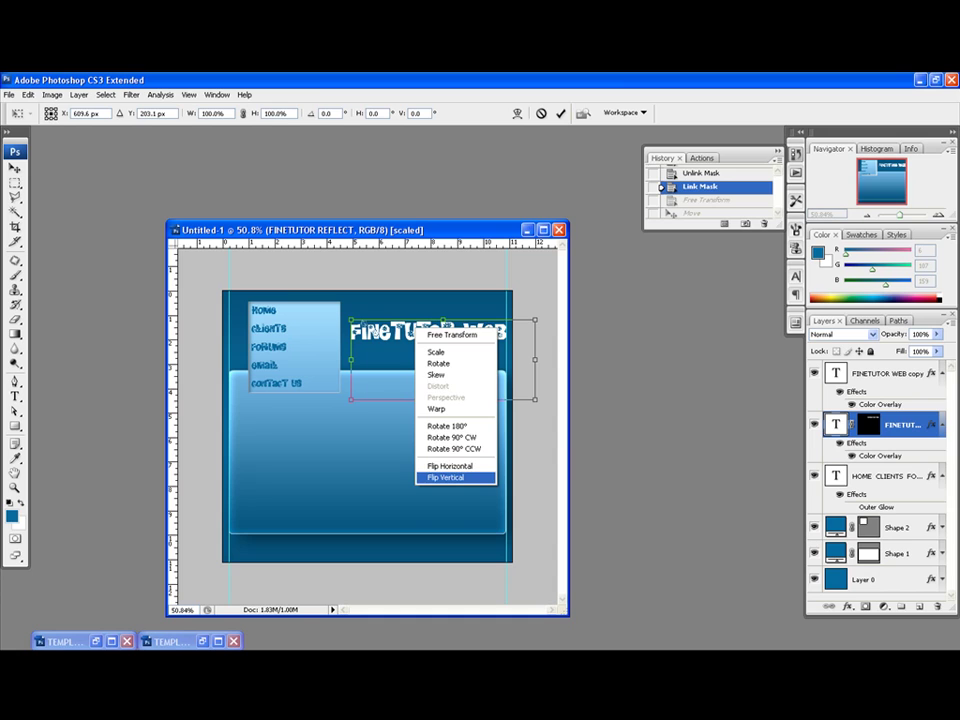
{"action": "left_click", "coordinate": [446, 477]}
{"action": "key", "text": "Return"}
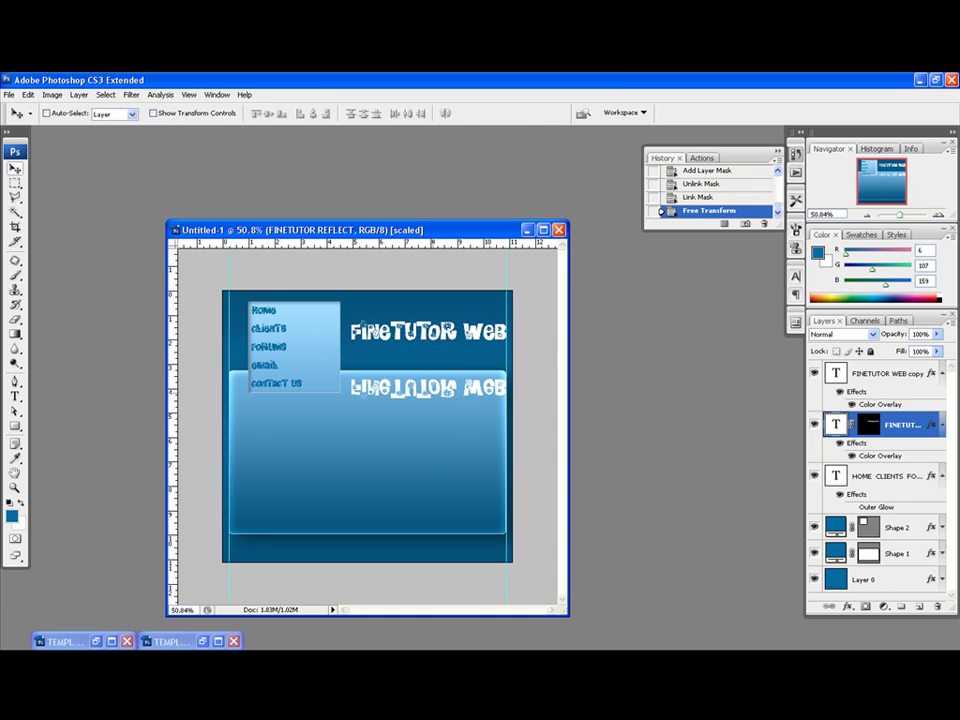
Move the flipped FINETUTOR REFLECT text up so it sits directly against the base of the white title
{"action": "left_click_drag", "start_coordinate": [440, 383], "coordinate": [440, 344]}
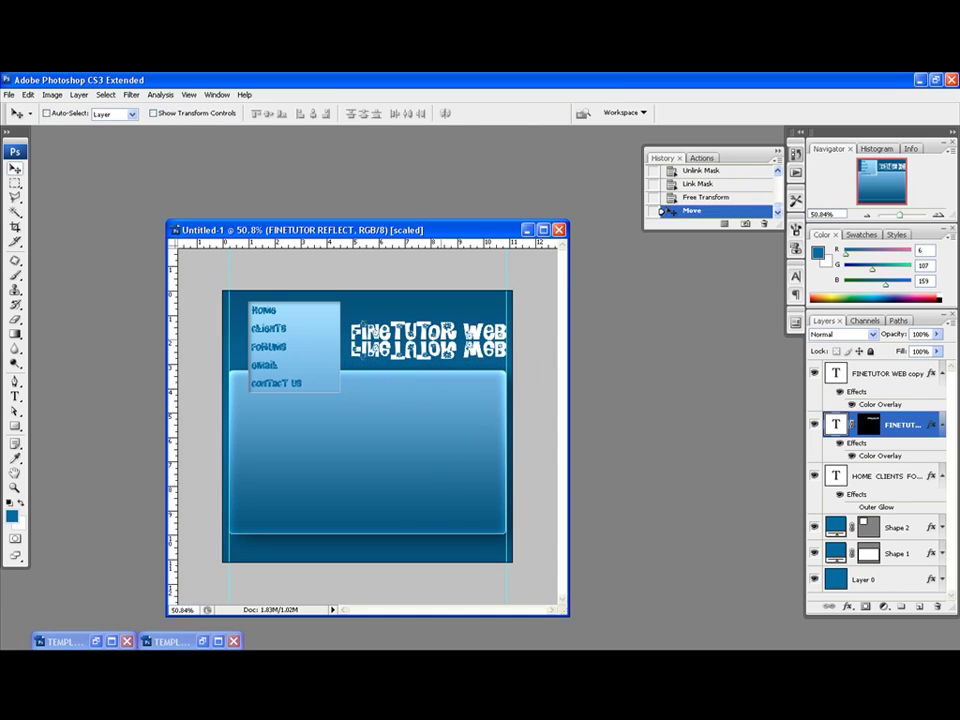
{"action": "scroll", "coordinate": [411, 375], "scroll_direction": "up", "scroll_amount": 3}
{"action": "key", "text": "shift+Up"}
{"action": "key", "text": "shift+Up"}
{"action": "key", "text": "shift+Up"}
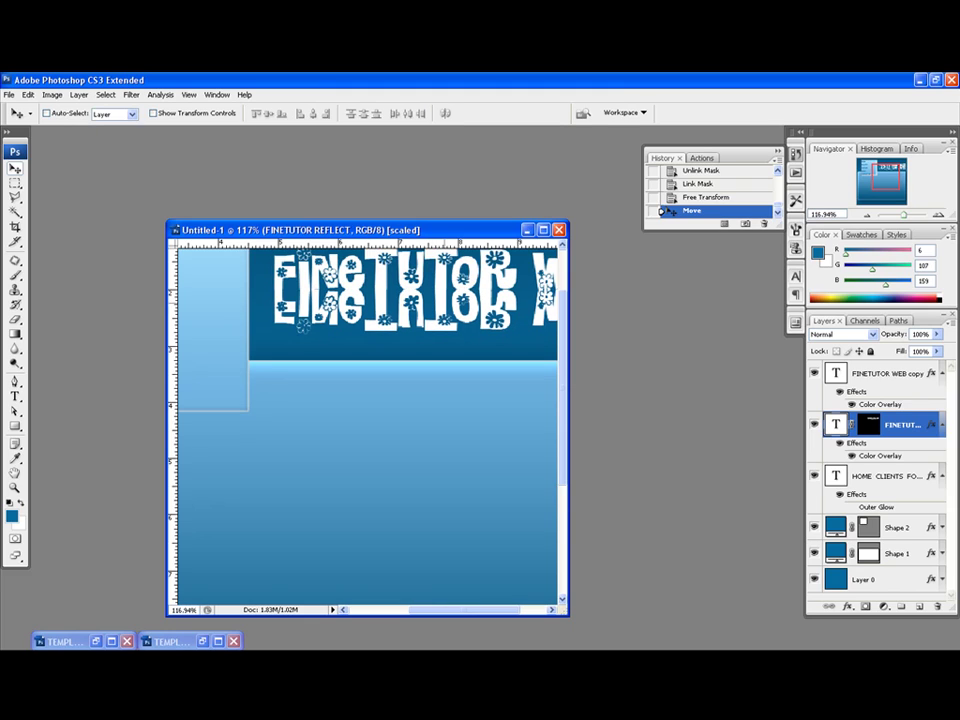
{"action": "key", "text": "shift+Down"}
{"action": "key", "text": "shift+Down"}
{"action": "key", "text": "shift+Down"}
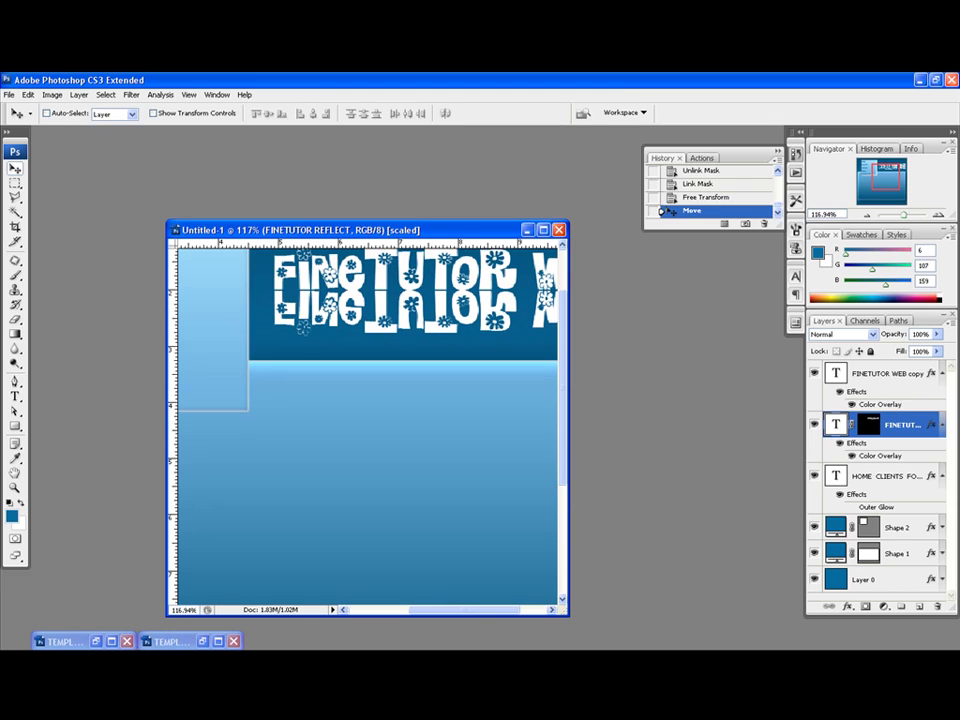
{"action": "key", "text": "ctrl+minus"}
{"action": "key", "text": "ctrl+minus"}
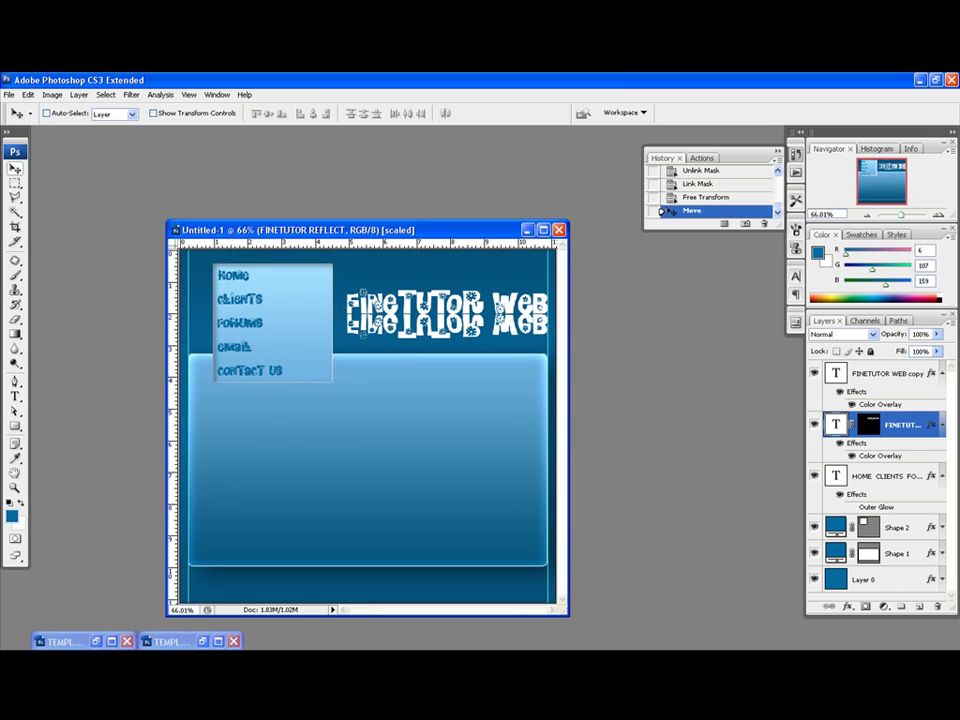
Set the Gradient tool to the Black, White preset
{"action": "key", "text": "g"}
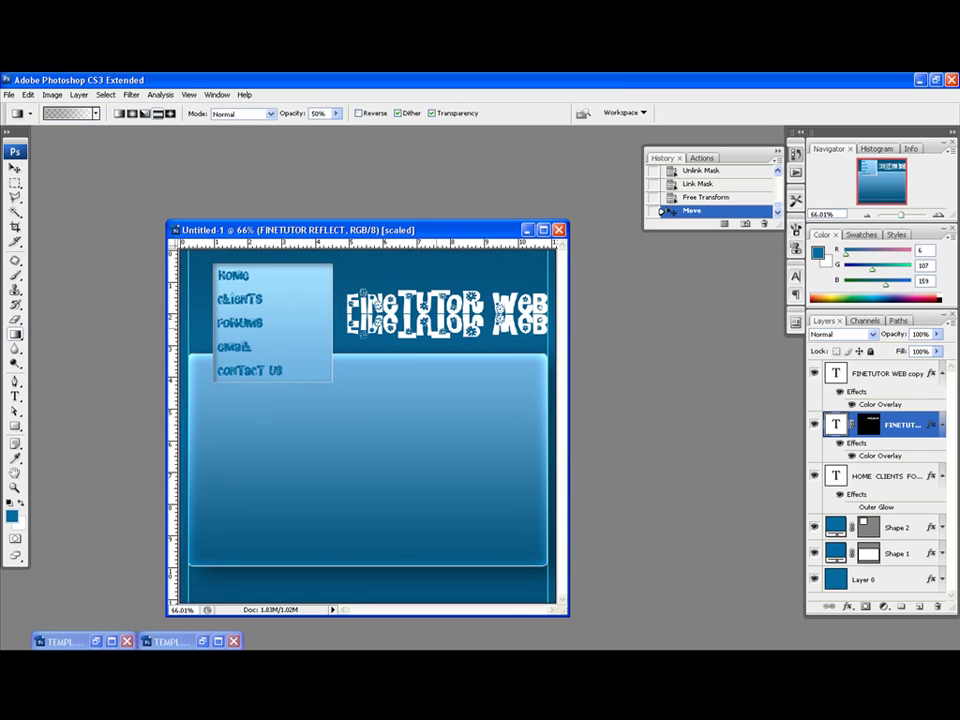
{"action": "left_click", "coordinate": [68, 114]}
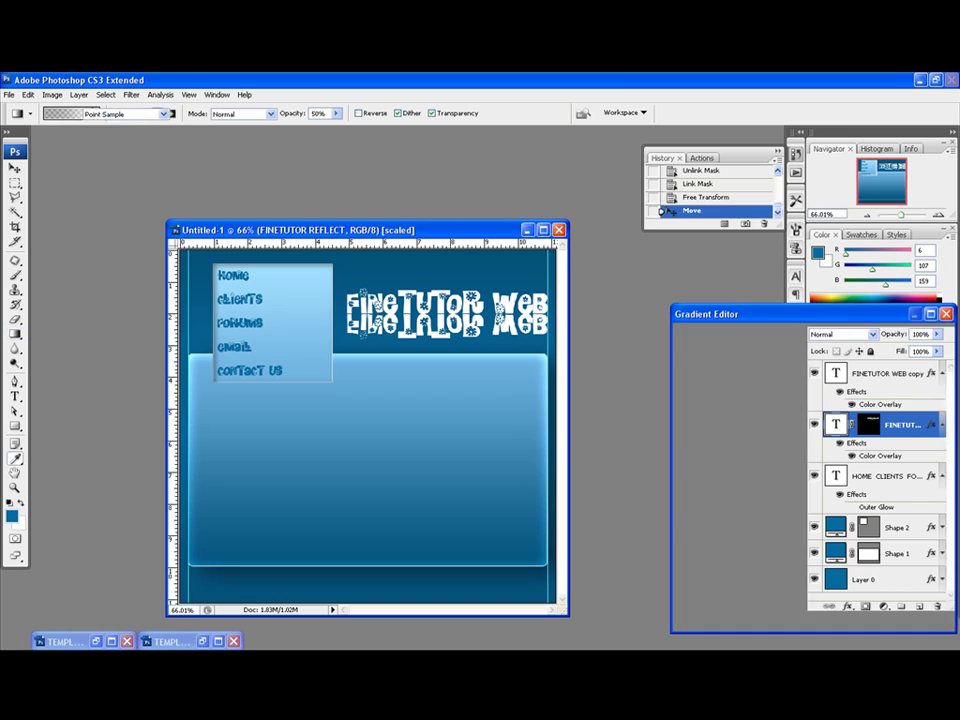
{"action": "left_click", "coordinate": [740, 356]}
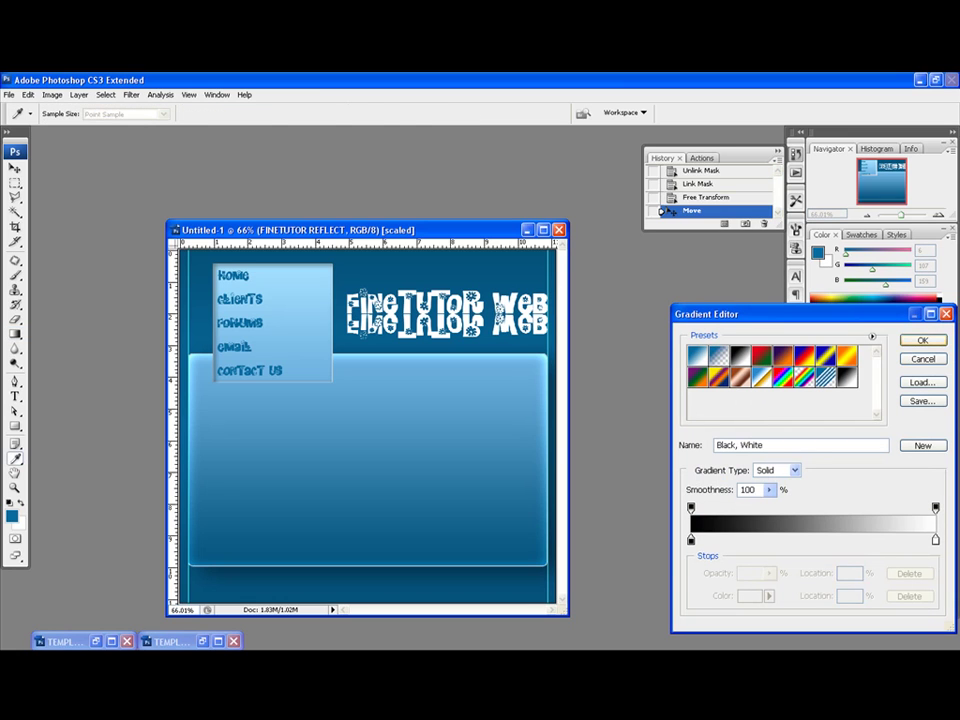
{"action": "key", "text": "Return"}
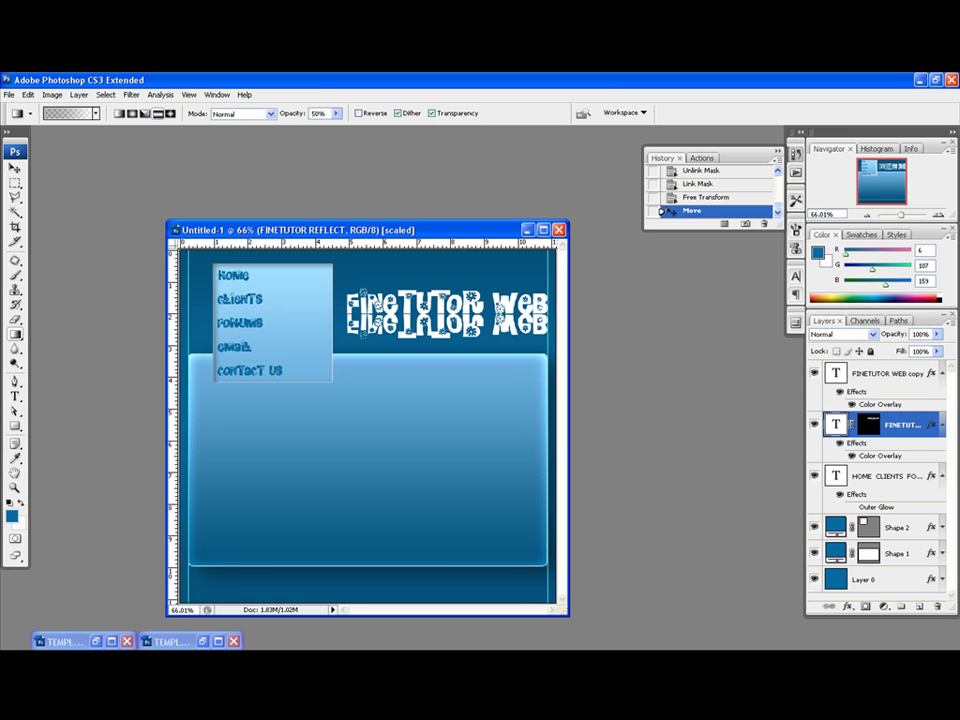
Target the FINETUTOR REFLECT layer mask and apply initial gradients to it to start fading the reflection
{"action": "left_click", "coordinate": [868, 425]}
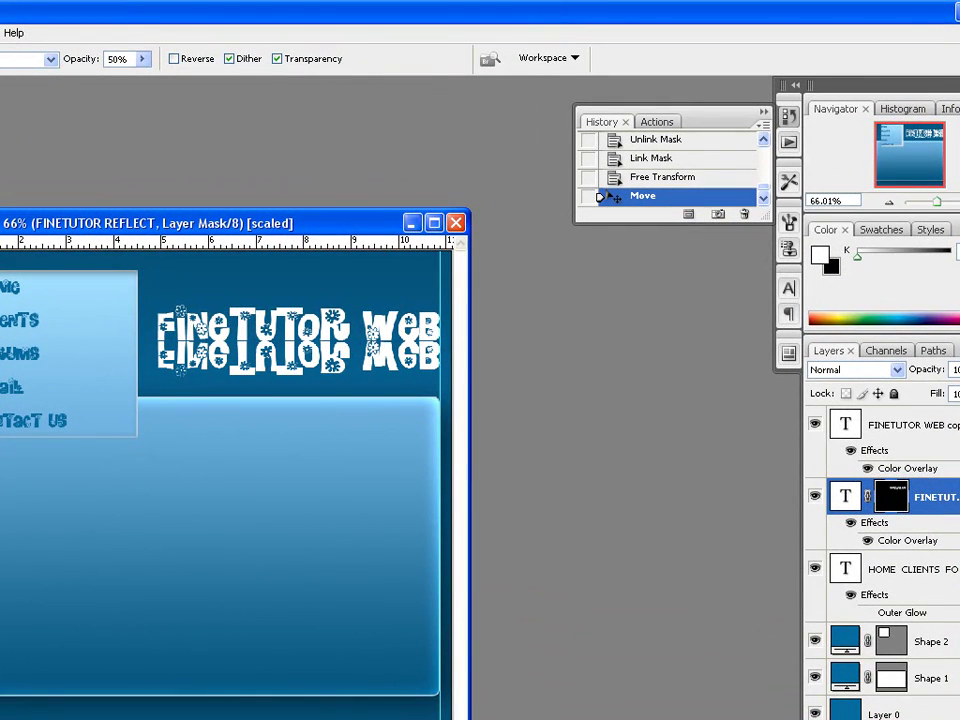
{"action": "left_click", "coordinate": [845, 496]}
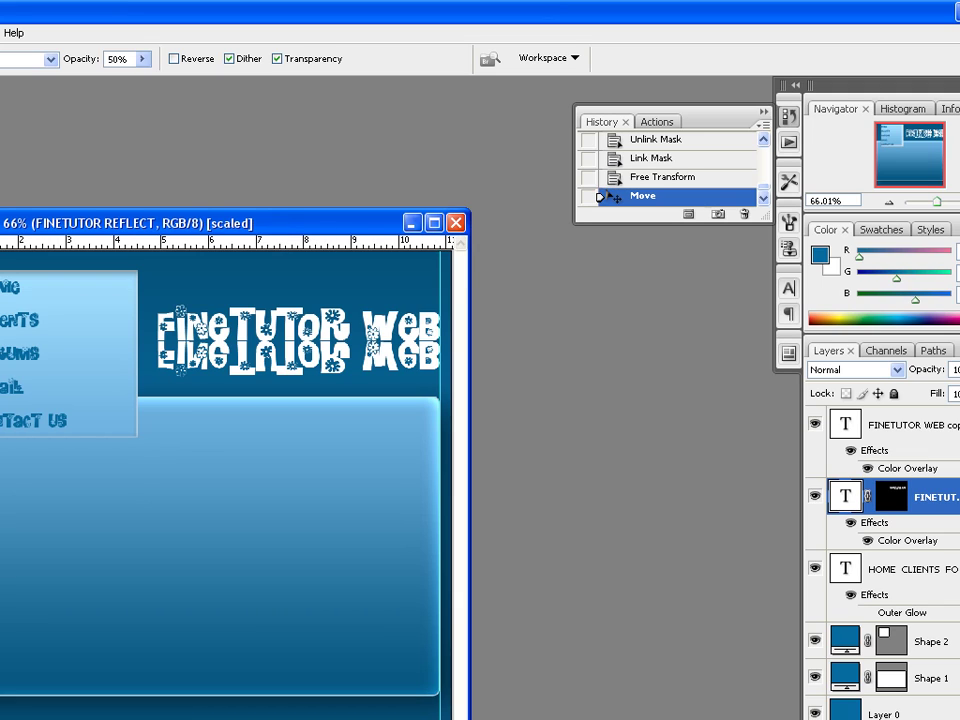
{"action": "key", "text": "ctrl+backslash"}
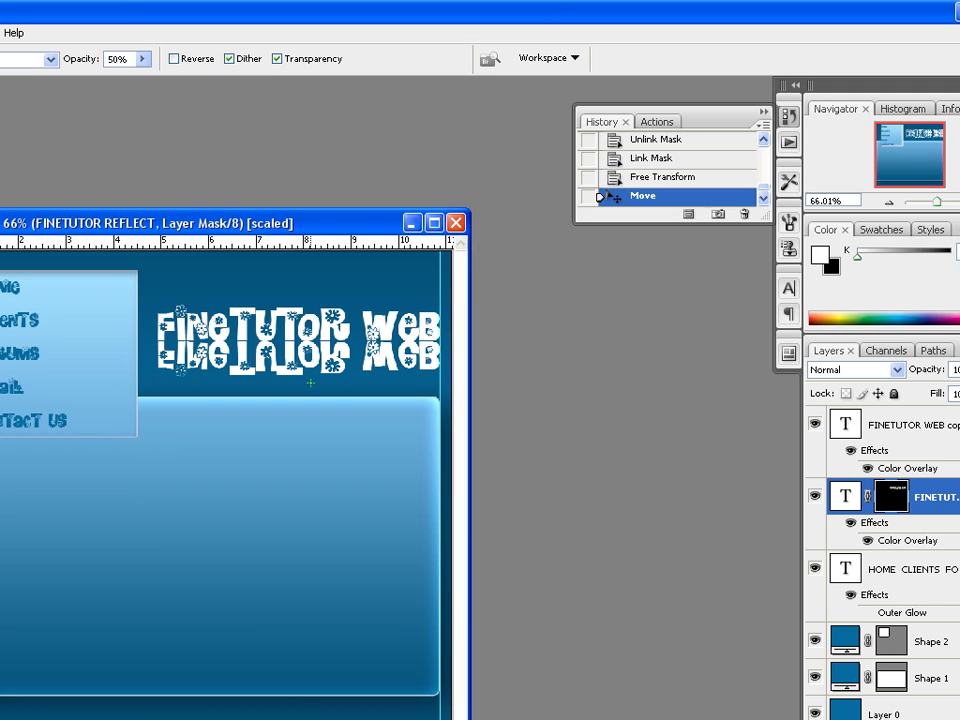
{"action": "scroll", "coordinate": [306, 381], "scroll_direction": "down", "scroll_amount": 1}
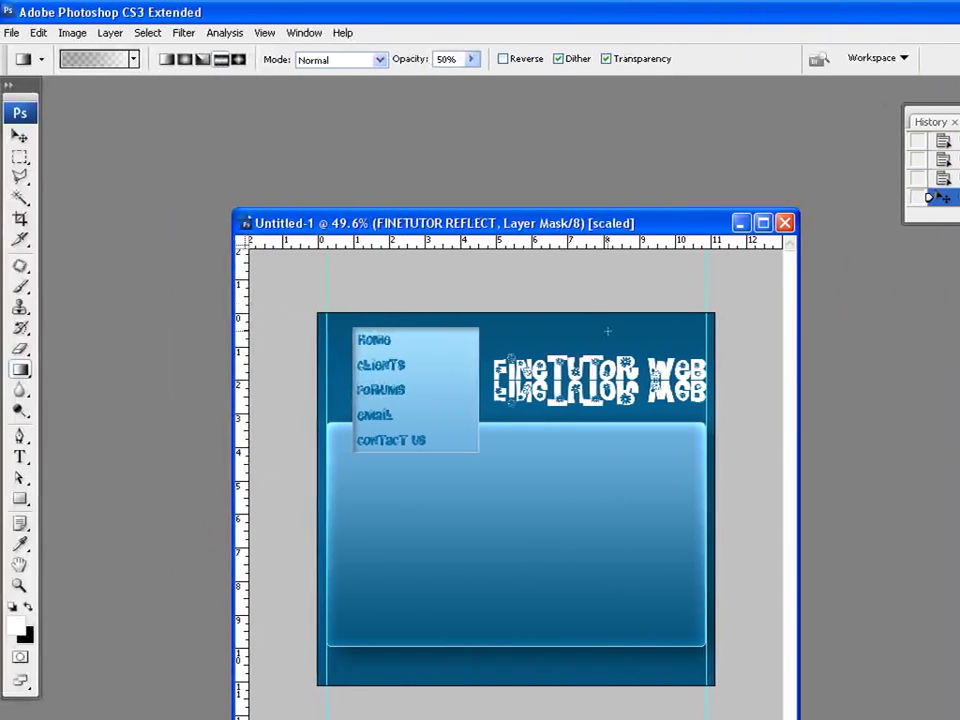
{"action": "mouse_move", "coordinate": [596, 335]}
{"action": "left_mouse_down"}
{"action": "mouse_move", "coordinate": [596, 458]}
{"action": "mouse_move", "coordinate": [614, 332]}
{"action": "left_mouse_up"}
{"action": "key", "text": "ctrl+plus"}
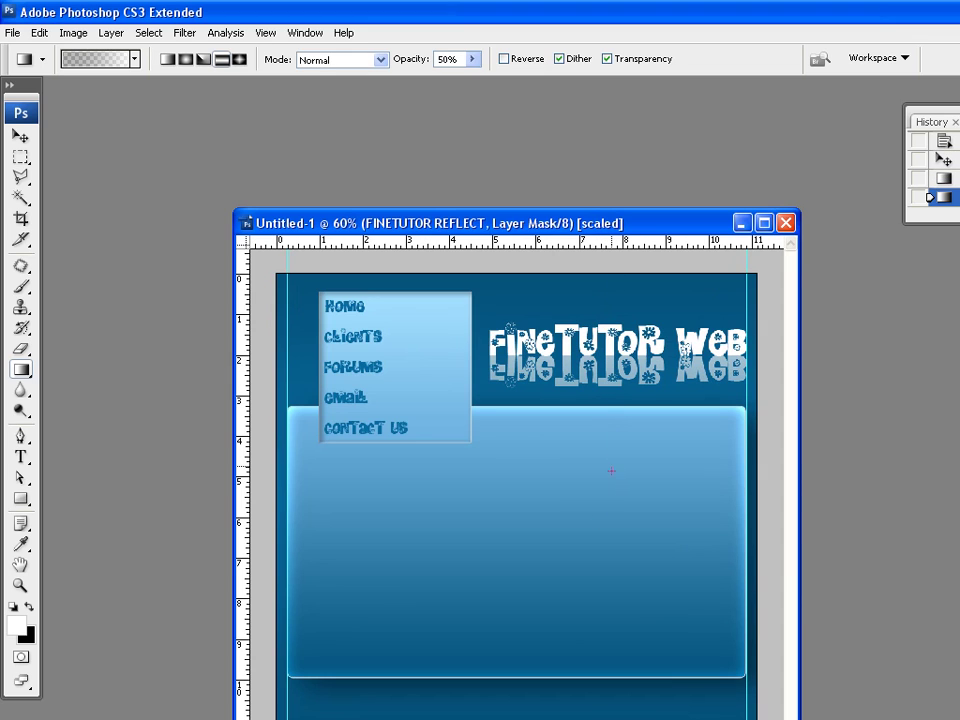
Draw repeated vertical gradients on the mask from below the reflection up past the title, fading the reflection towards its lower edge
{"action": "left_click_drag", "start_coordinate": [612, 394], "coordinate": [612, 341]}
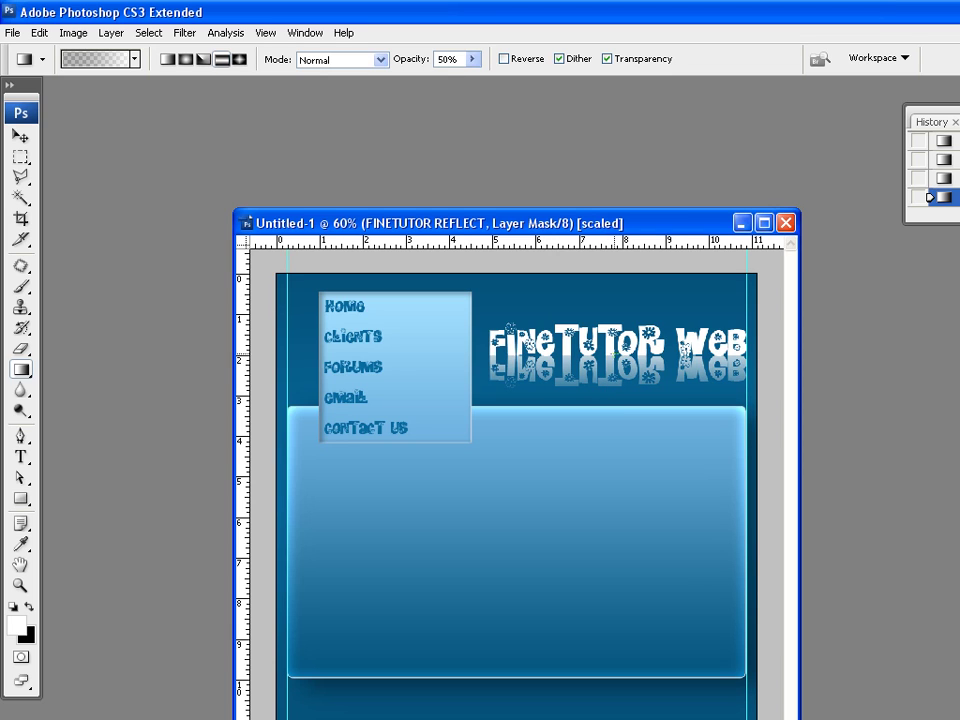
{"action": "left_click_drag", "start_coordinate": [606, 387], "coordinate": [608, 327]}
{"action": "scroll", "coordinate": [613, 373], "scroll_direction": "up", "scroll_amount": 4}
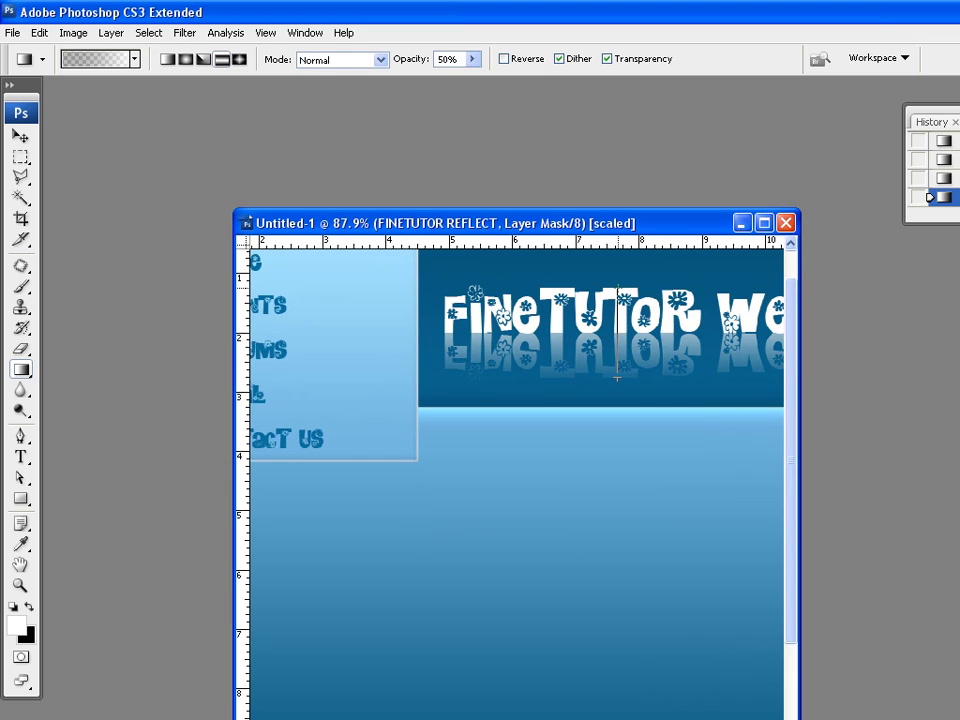
{"action": "left_click_drag", "start_coordinate": [622, 376], "coordinate": [622, 262]}
{"action": "mouse_move", "coordinate": [622, 376]}
{"action": "left_mouse_down"}
{"action": "mouse_move", "coordinate": [622, 347]}
{"action": "mouse_move", "coordinate": [621, 376]}
{"action": "left_mouse_up"}
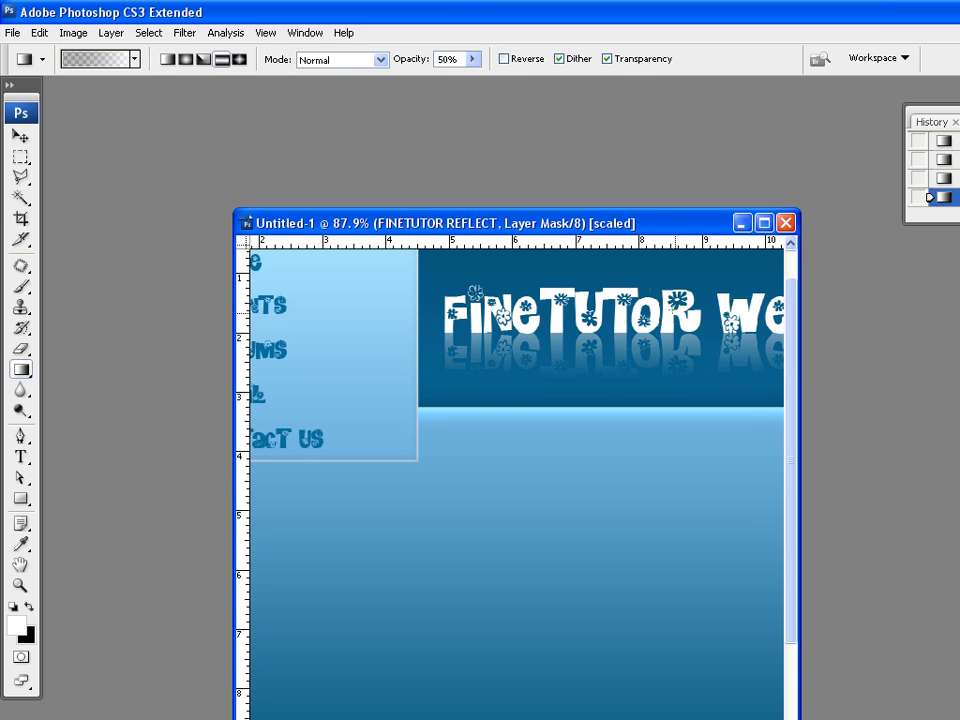
{"action": "key", "text": "ctrl+0"}
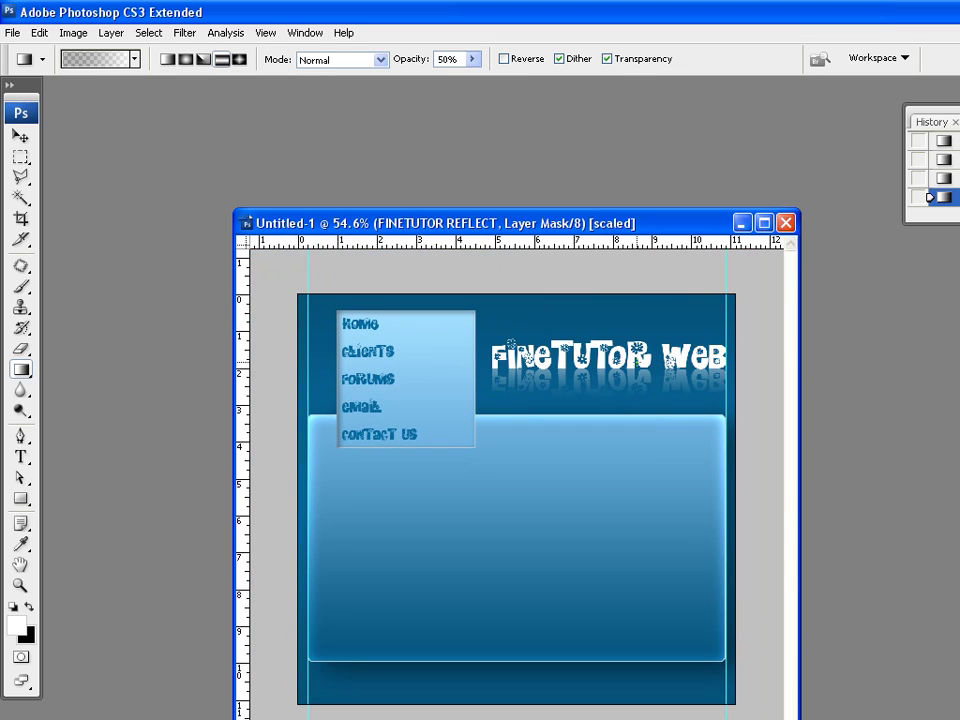